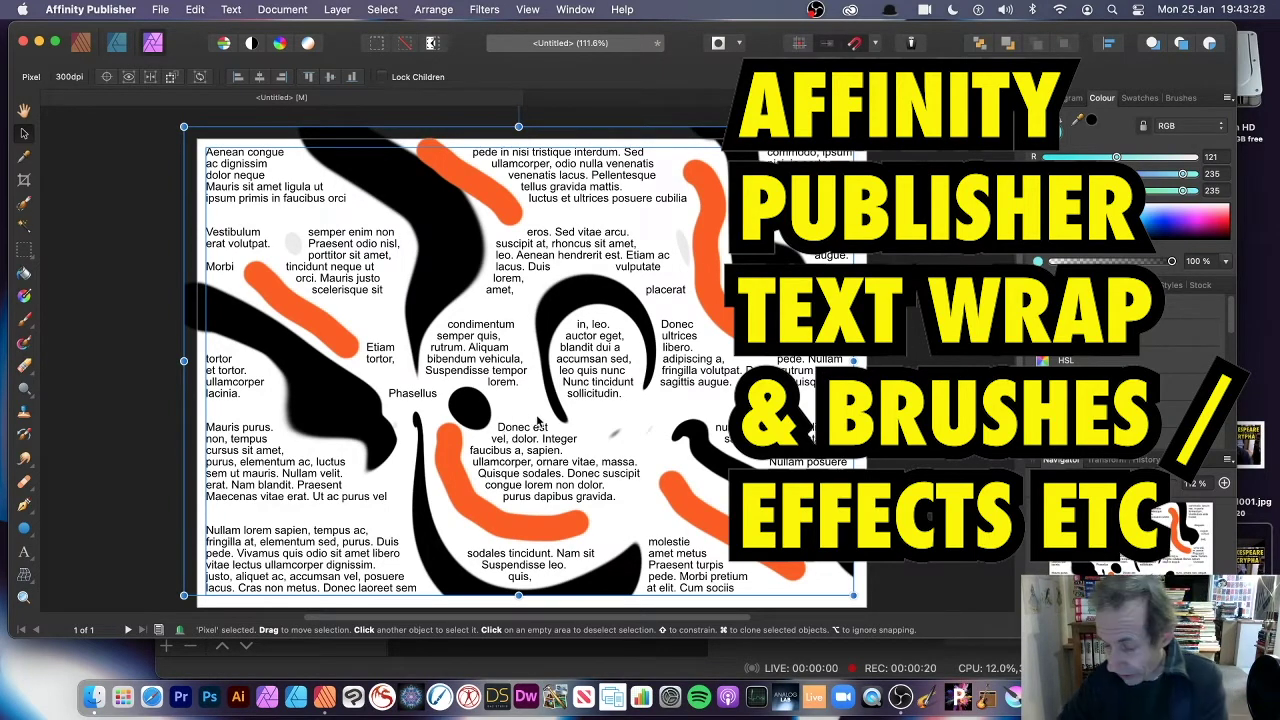
Delete the painted pixel layer over the text and undo the deletion
{"action": "key", "text": "Delete"}
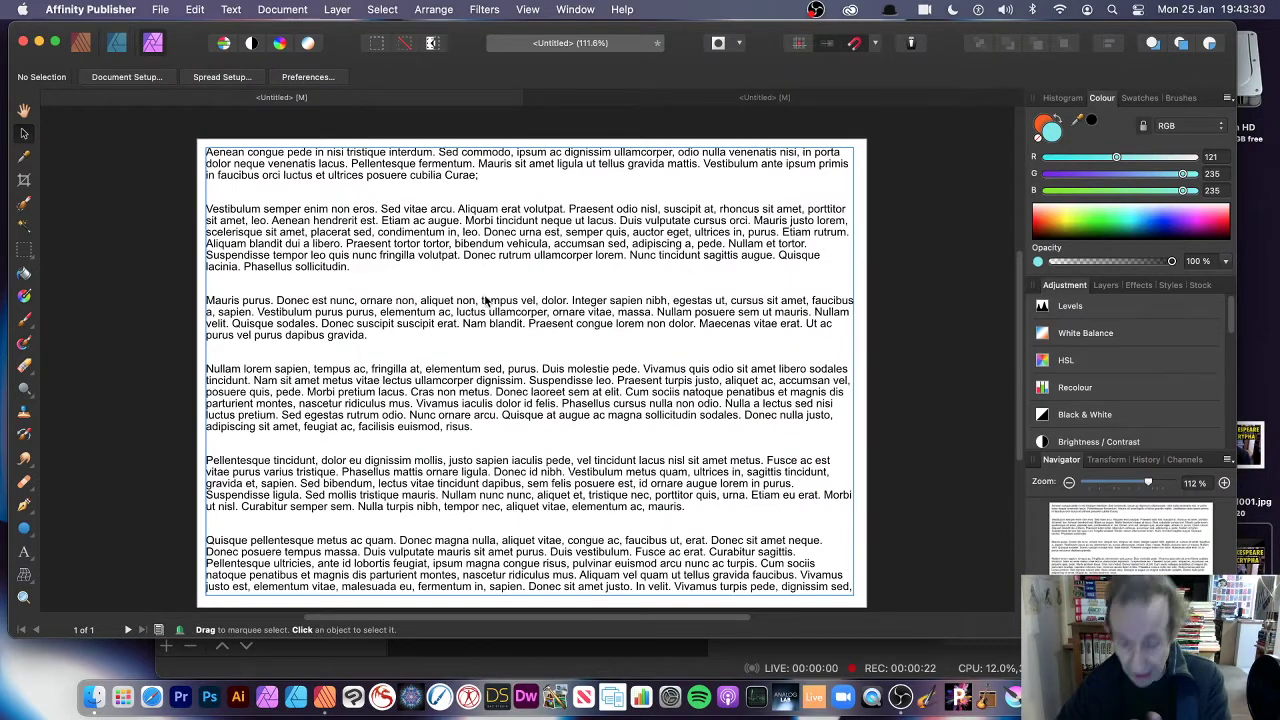
{"action": "key", "text": "super+z"}
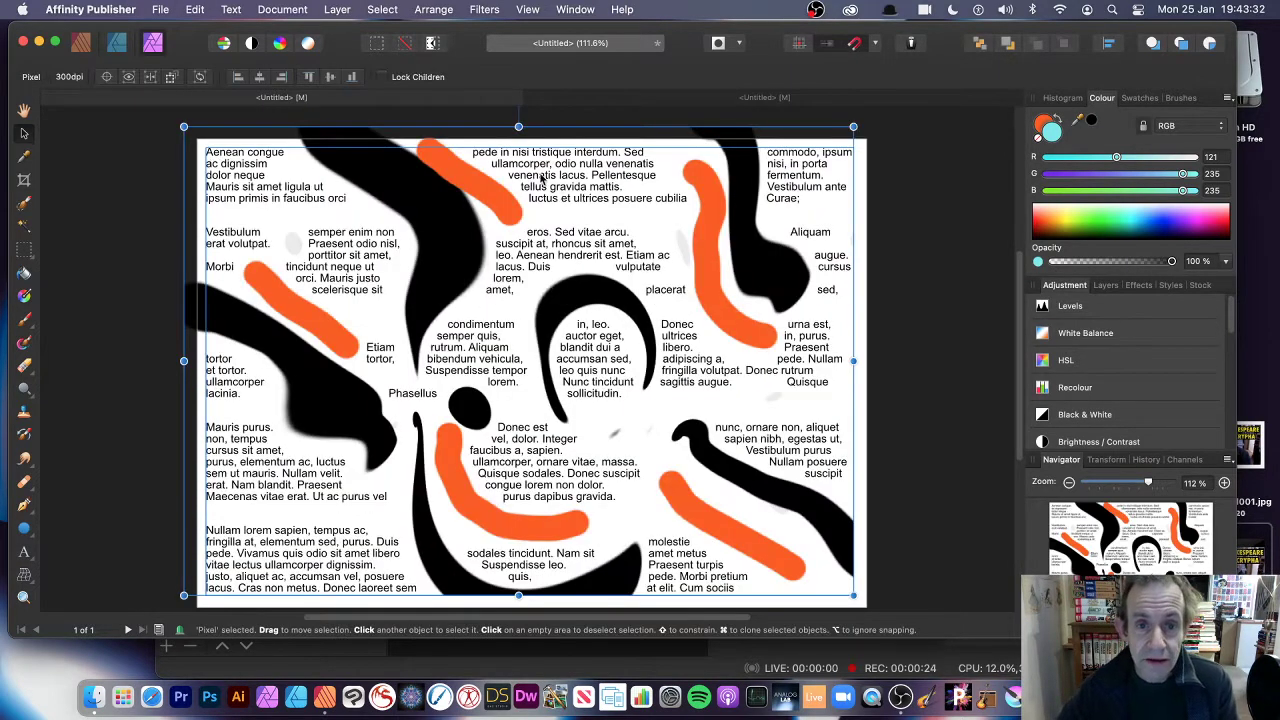
Switch to the other, blank untitled document and change to the Publisher Persona
{"action": "left_click", "coordinate": [680, 100]}
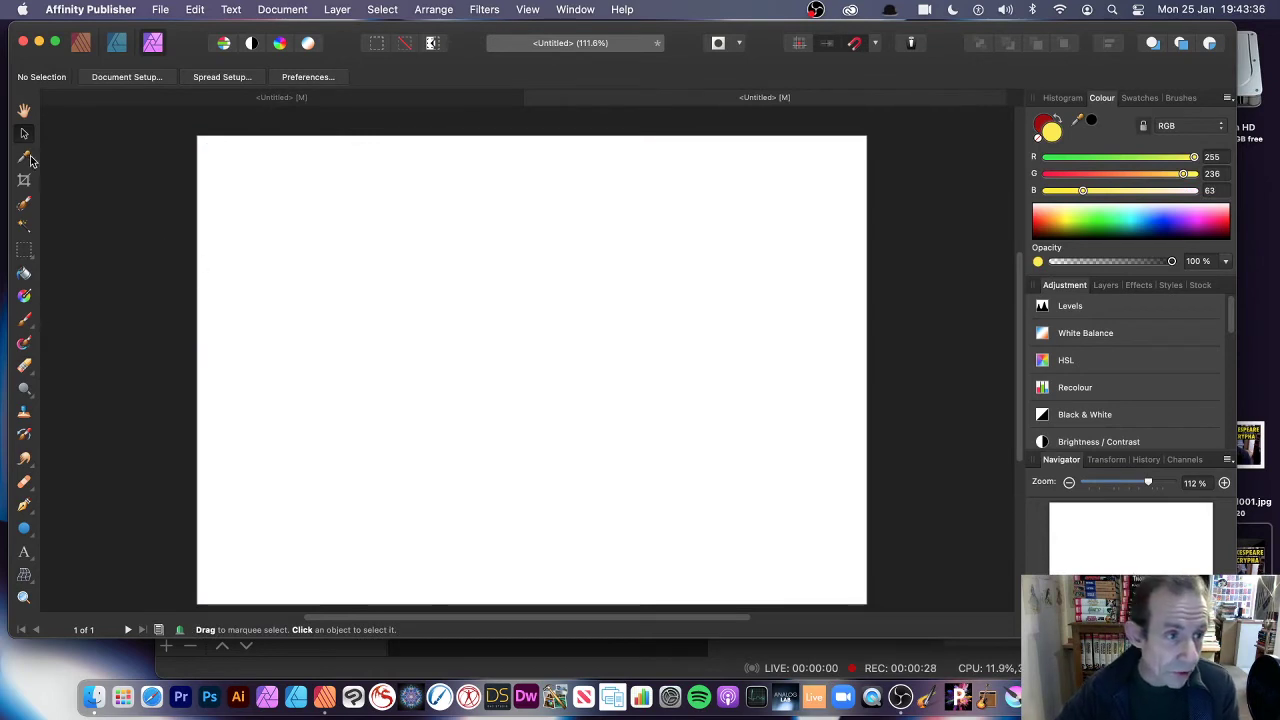
{"action": "left_click", "coordinate": [100, 9]}
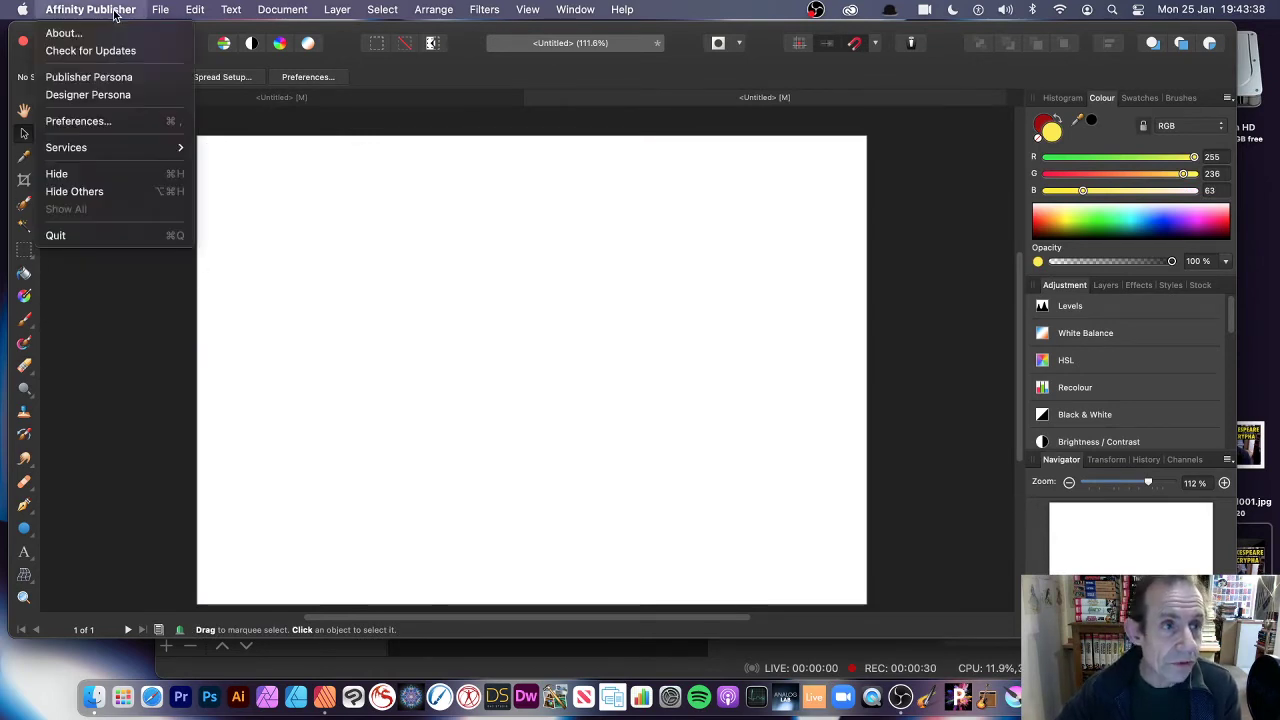
{"action": "left_click", "coordinate": [108, 80]}
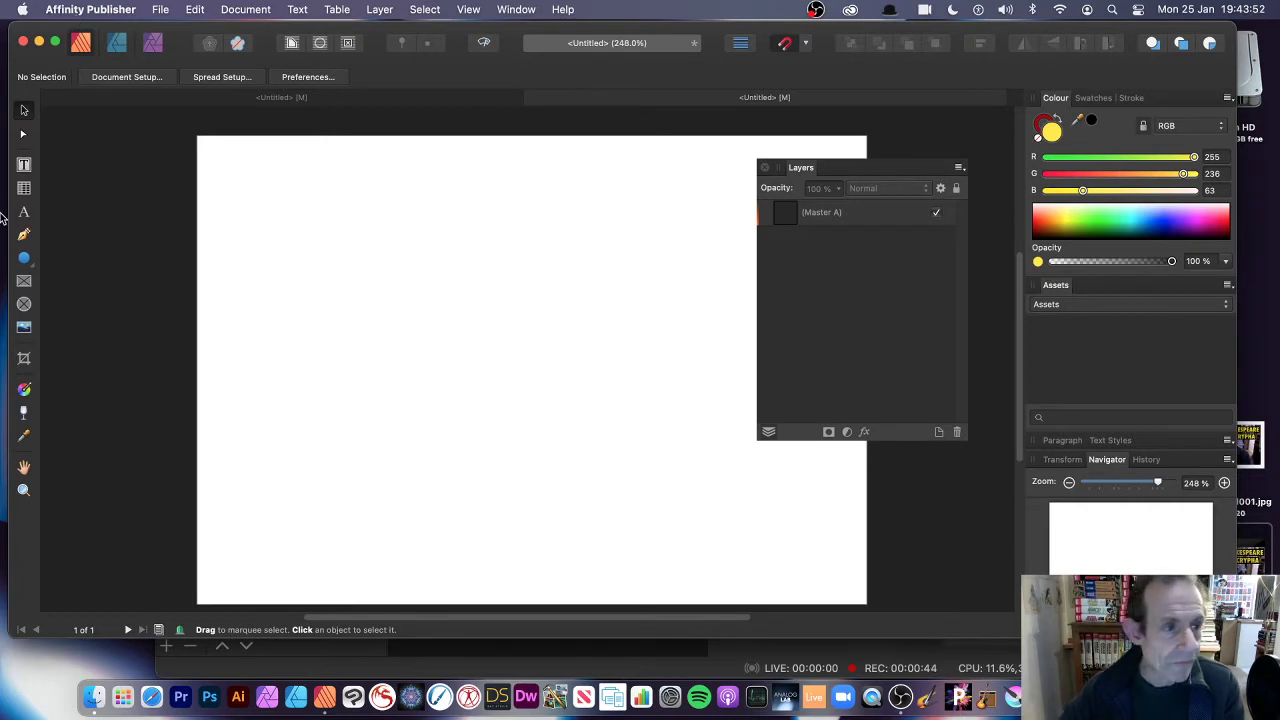
Draw a text frame covering nearly the whole page and insert filler text into it
{"action": "left_click", "coordinate": [24, 166]}
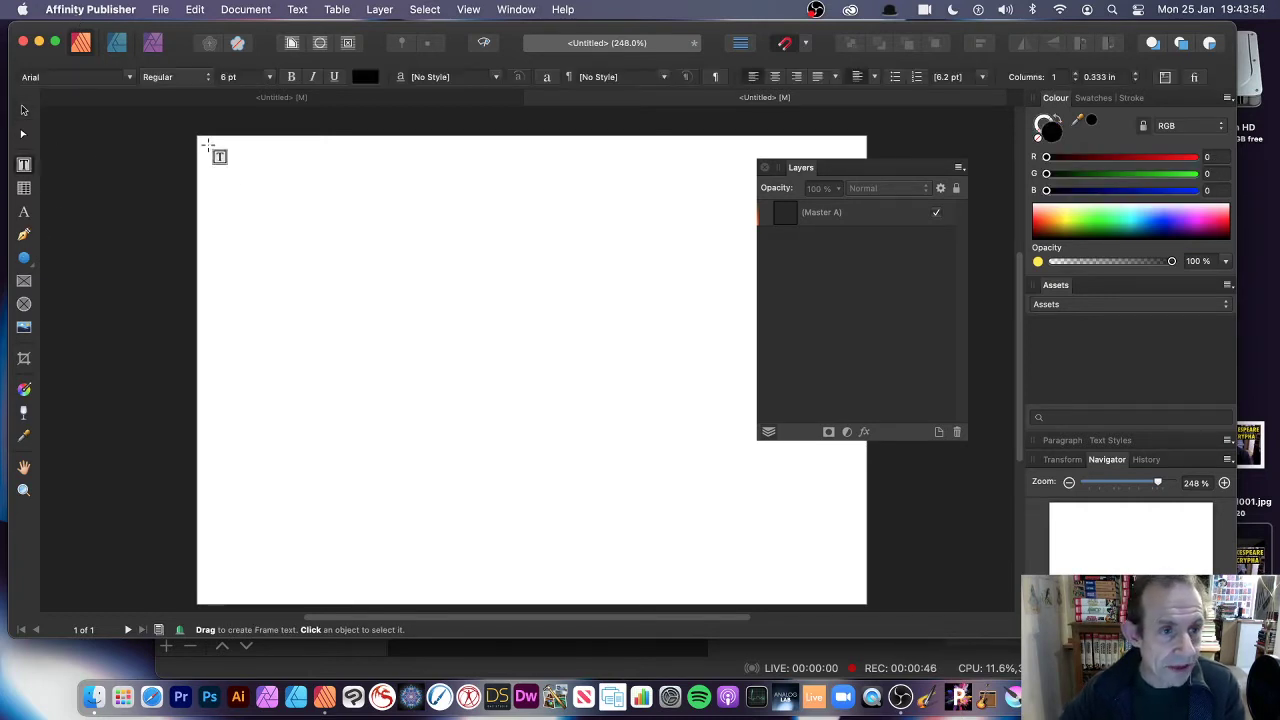
{"action": "left_click_drag", "start_coordinate": [210, 146], "coordinate": [851, 586]}
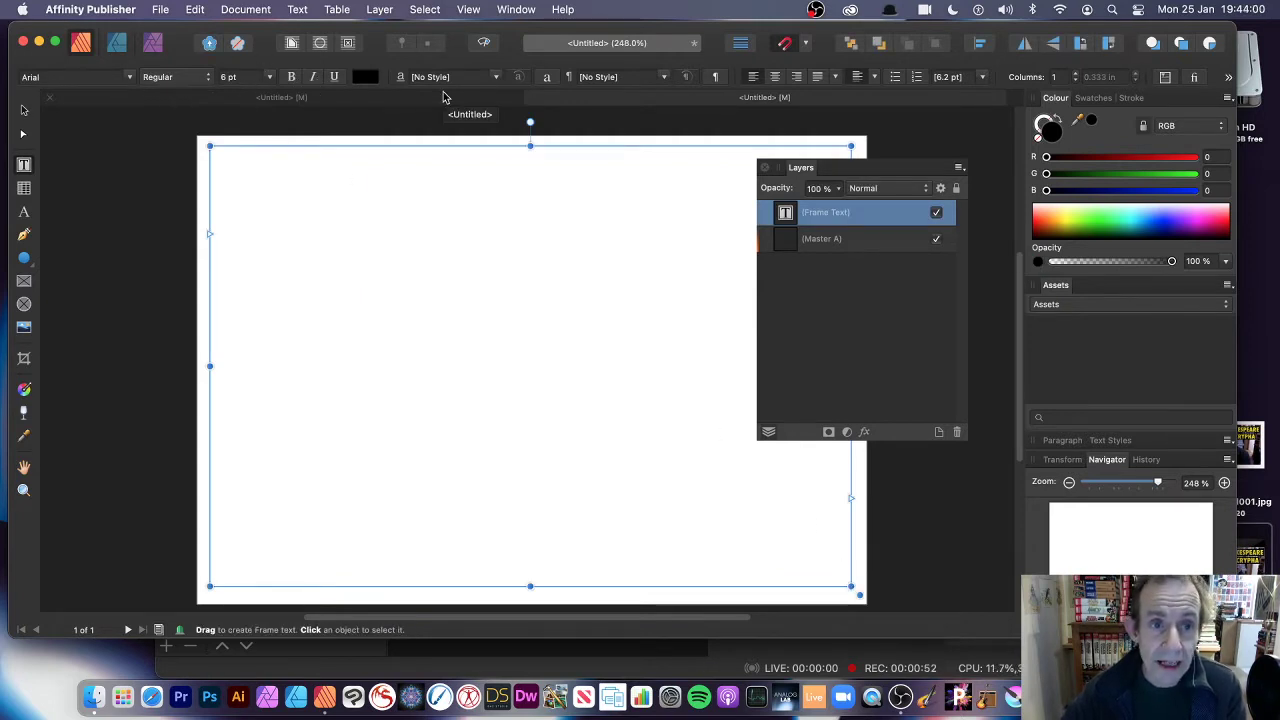
{"action": "left_click", "coordinate": [300, 9]}
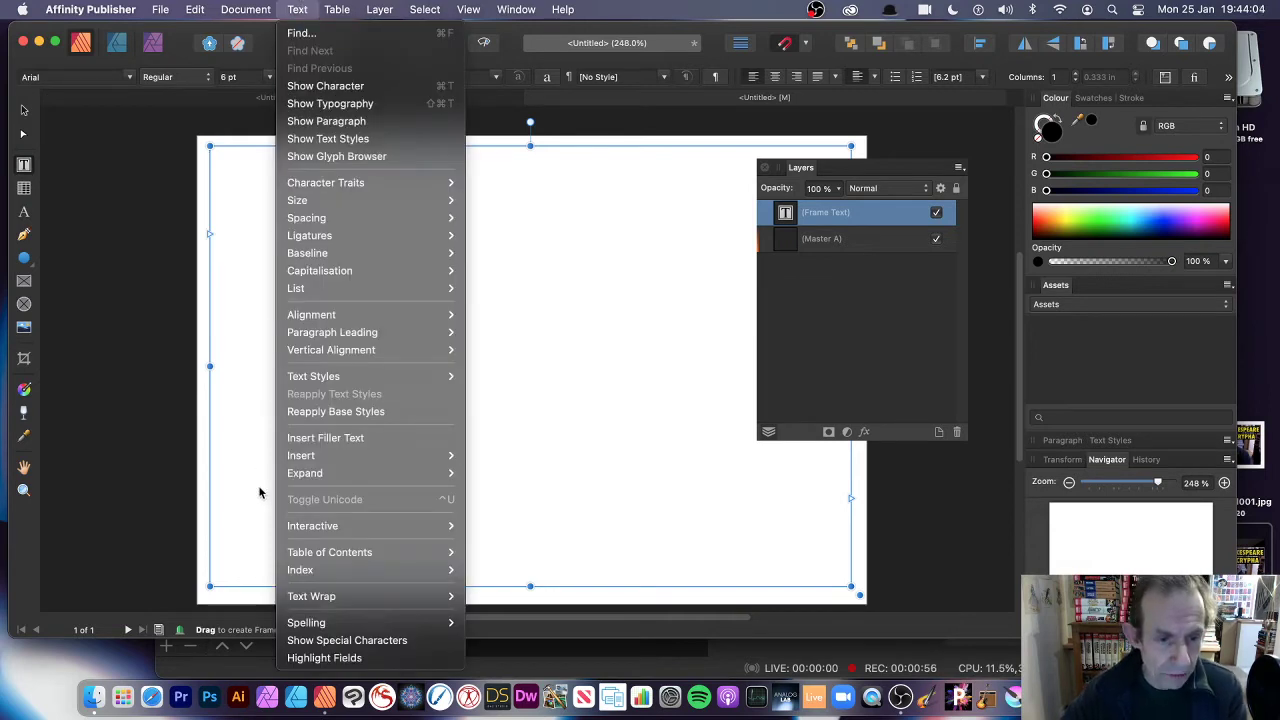
{"action": "left_click", "coordinate": [342, 446]}
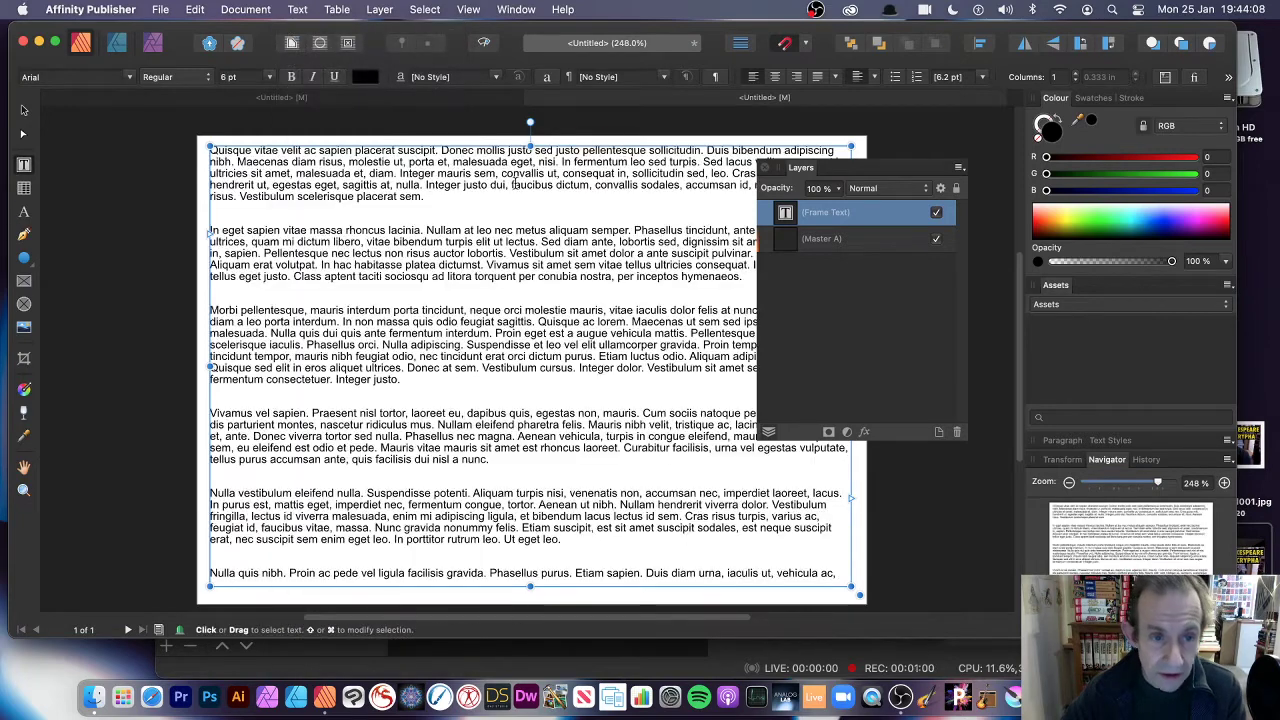
Draw a large yellow ellipse over the filler text and move it to around the middle of the page
{"action": "left_click", "coordinate": [24, 258]}
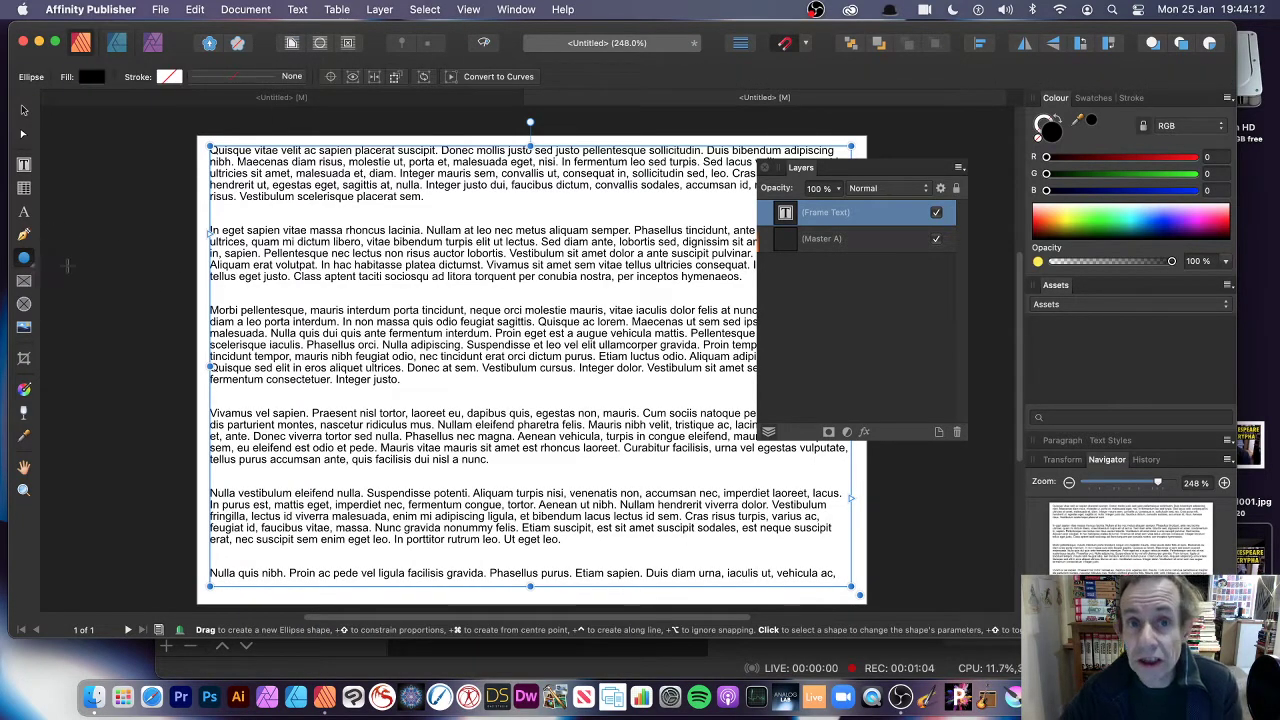
{"action": "left_click_drag", "start_coordinate": [357, 192], "coordinate": [522, 368]}
{"action": "left_click", "coordinate": [24, 111]}
{"action": "left_click_drag", "start_coordinate": [432, 244], "coordinate": [567, 322]}
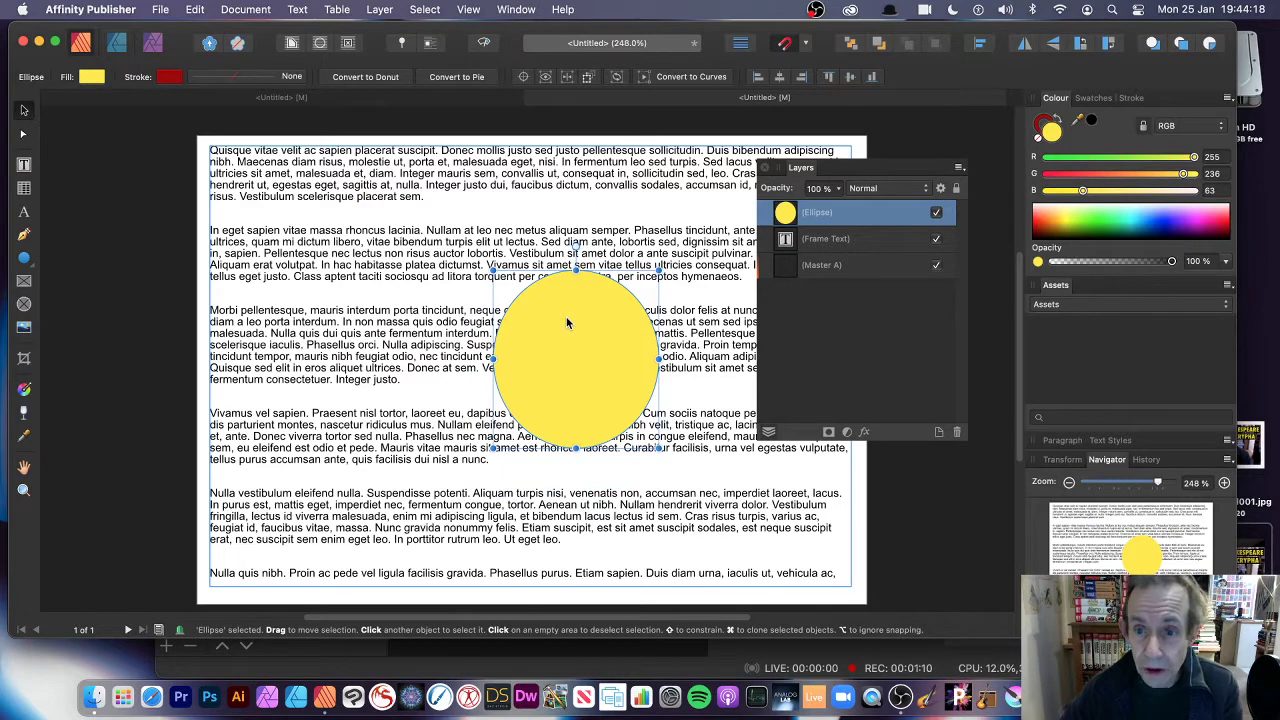
Give the yellow ellipse a Tight text wrap on both sides and reposition it slightly up and left within the text
{"action": "left_click", "coordinate": [290, 43]}
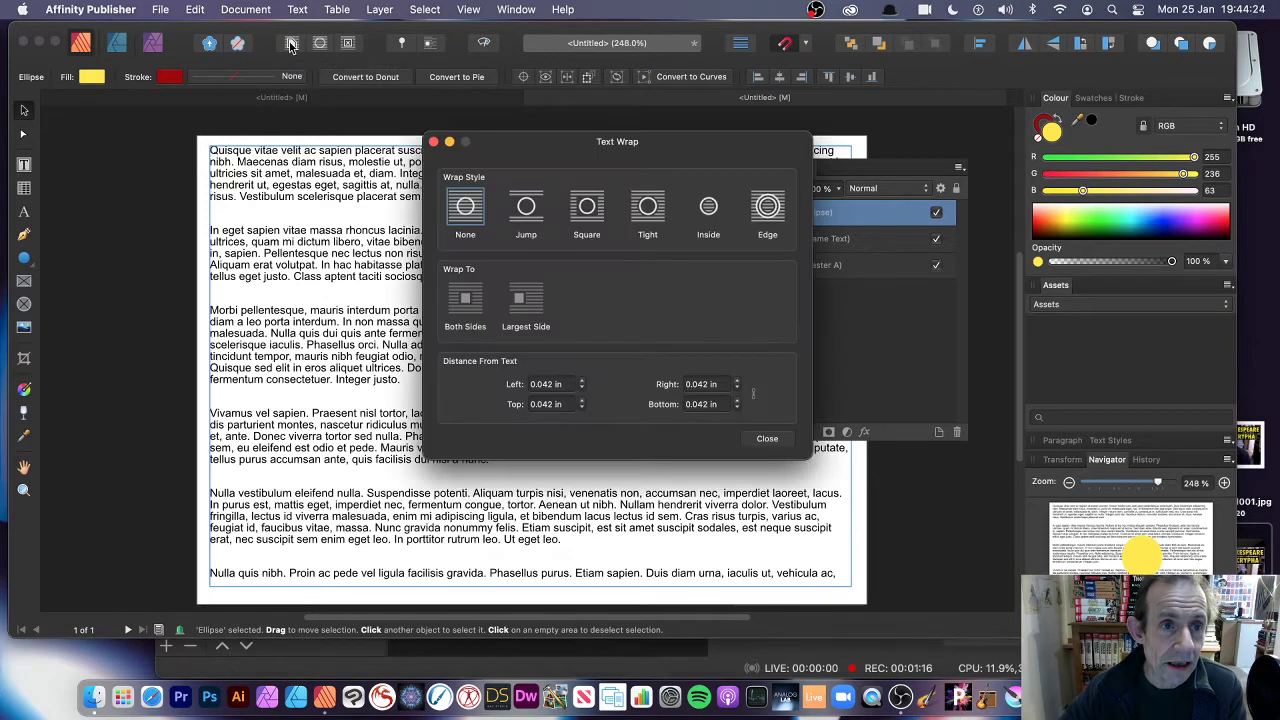
{"action": "left_click", "coordinate": [651, 212]}
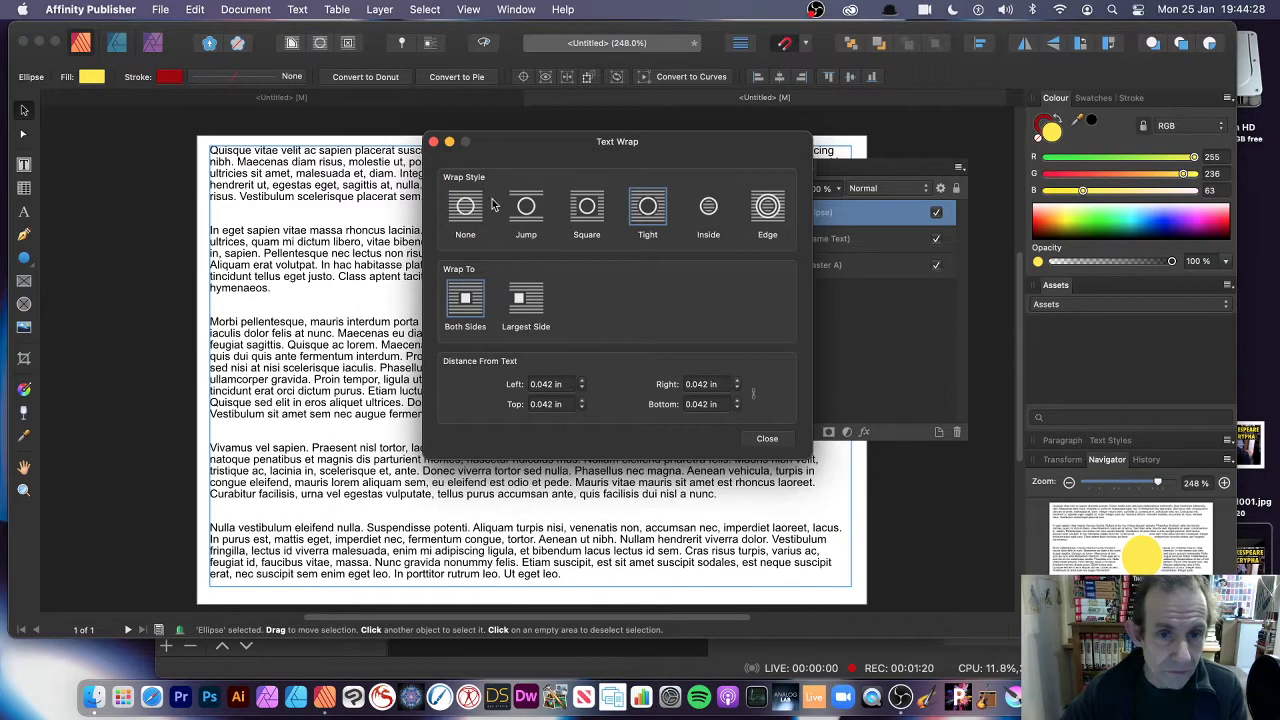
{"action": "left_click_drag", "start_coordinate": [537, 151], "coordinate": [808, 179]}
{"action": "left_click_drag", "start_coordinate": [557, 337], "coordinate": [560, 291]}
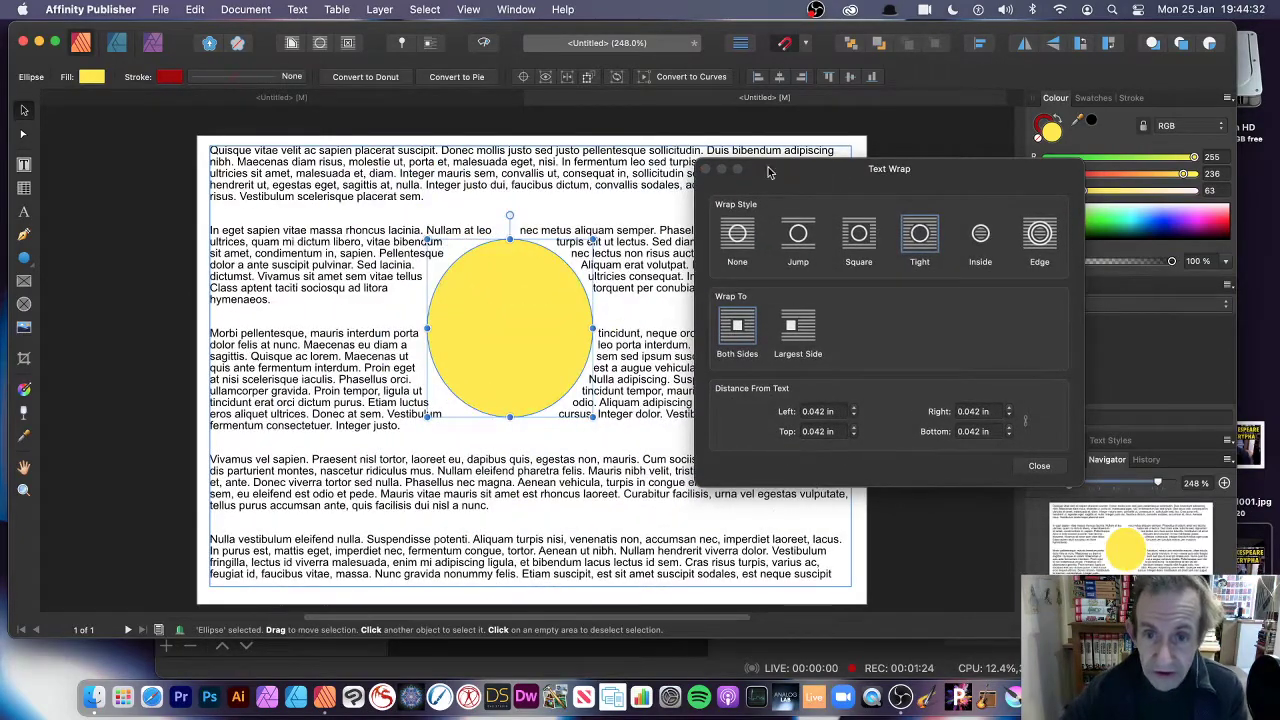
{"action": "left_click", "coordinate": [1040, 466]}
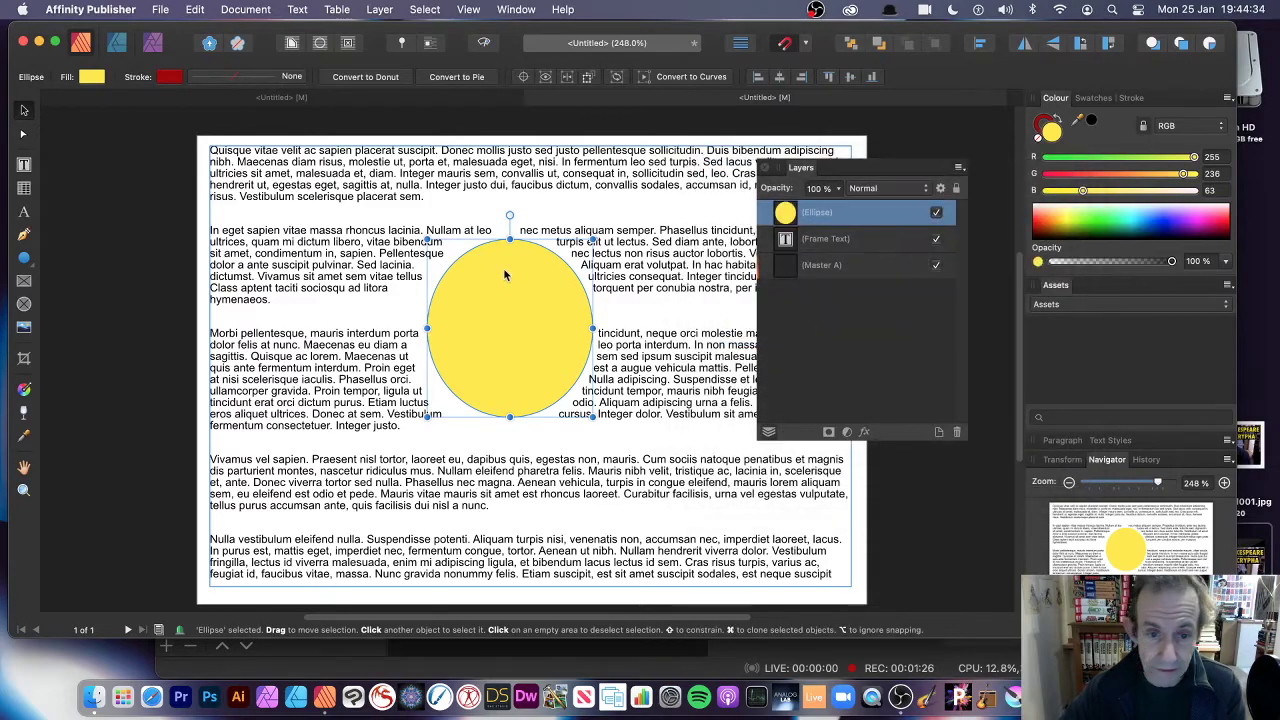
{"action": "left_click_drag", "start_coordinate": [503, 277], "coordinate": [470, 290]}
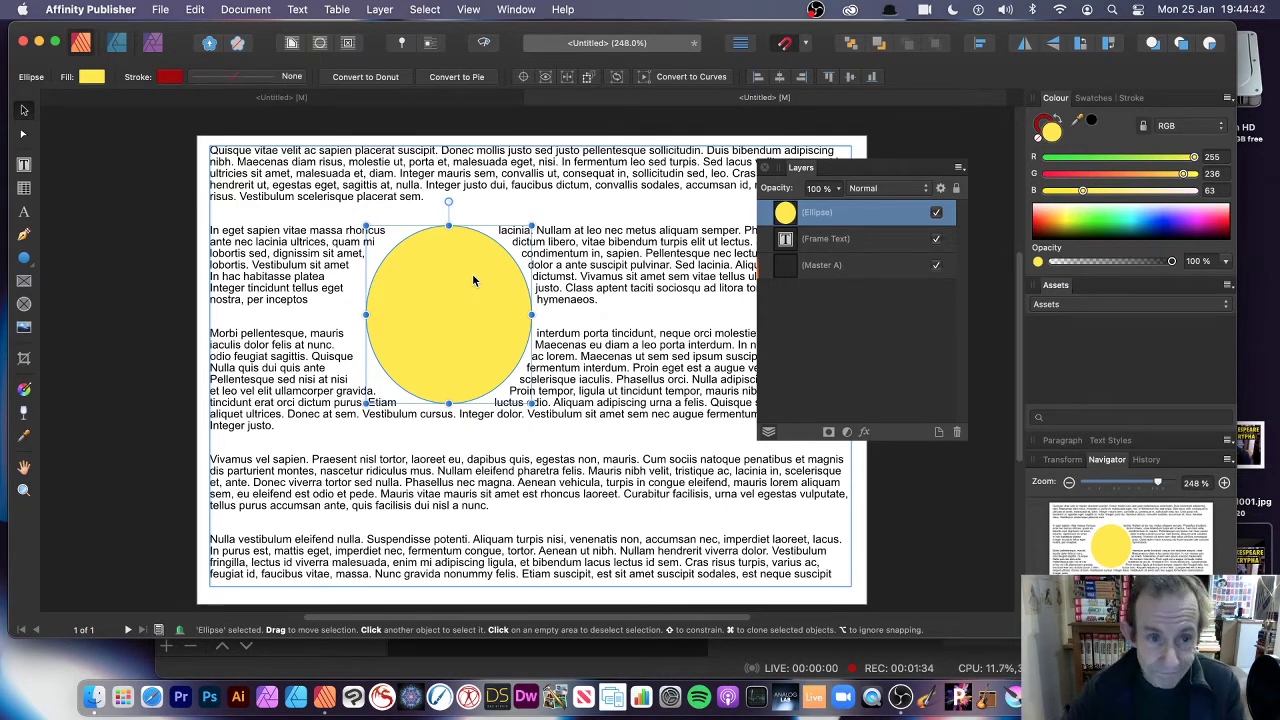
Change to the Photo Persona and open the Equations distort filter for the yellow ellipse
{"action": "left_click", "coordinate": [101, 12]}
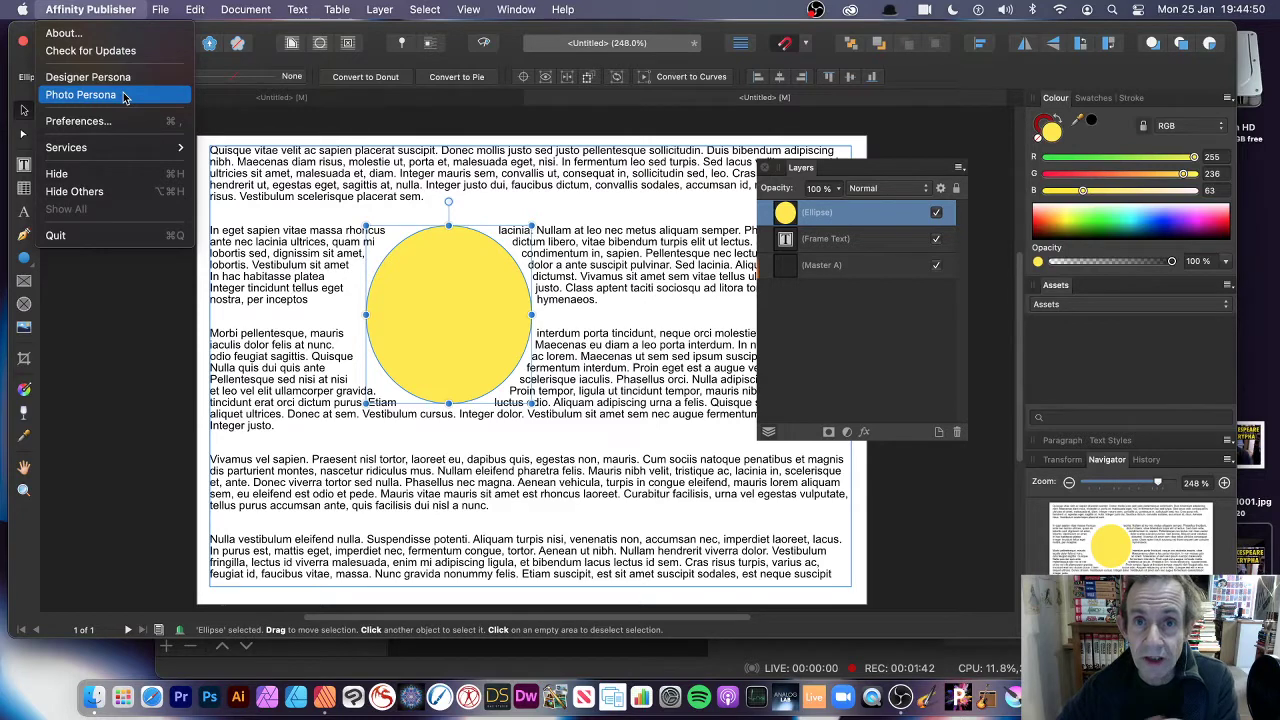
{"action": "left_click", "coordinate": [124, 95]}
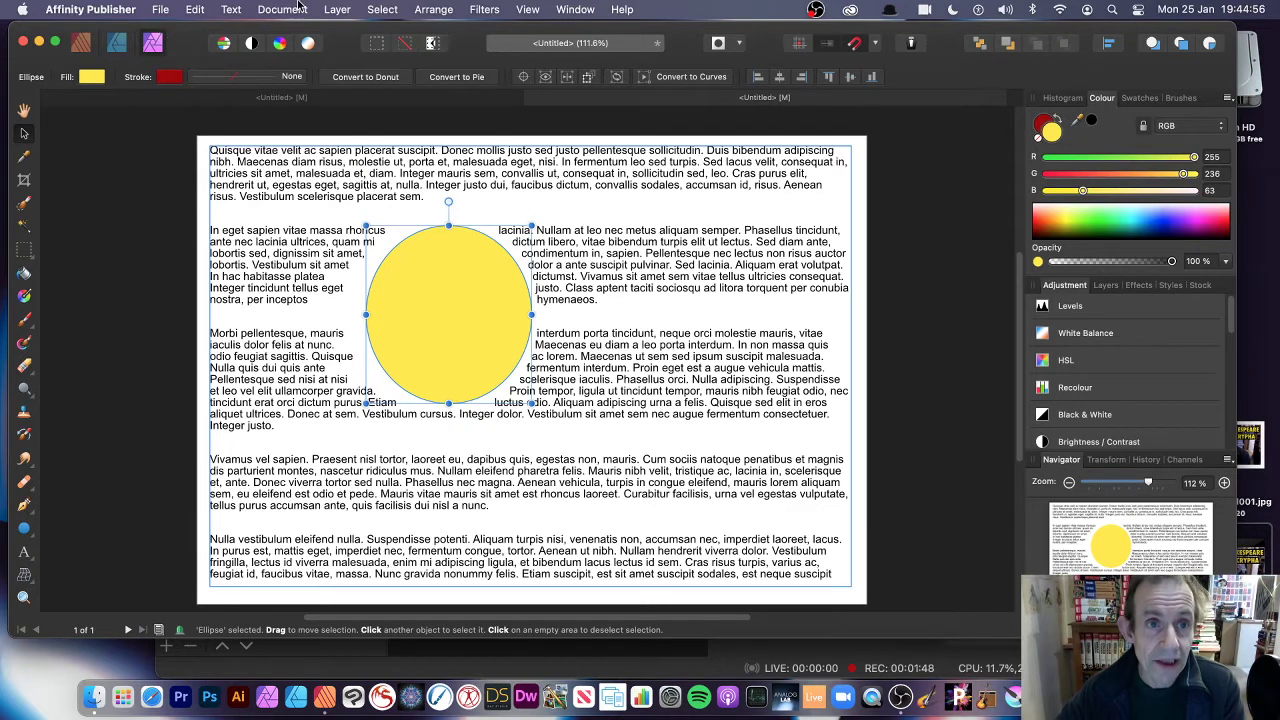
{"action": "left_click", "coordinate": [482, 10]}
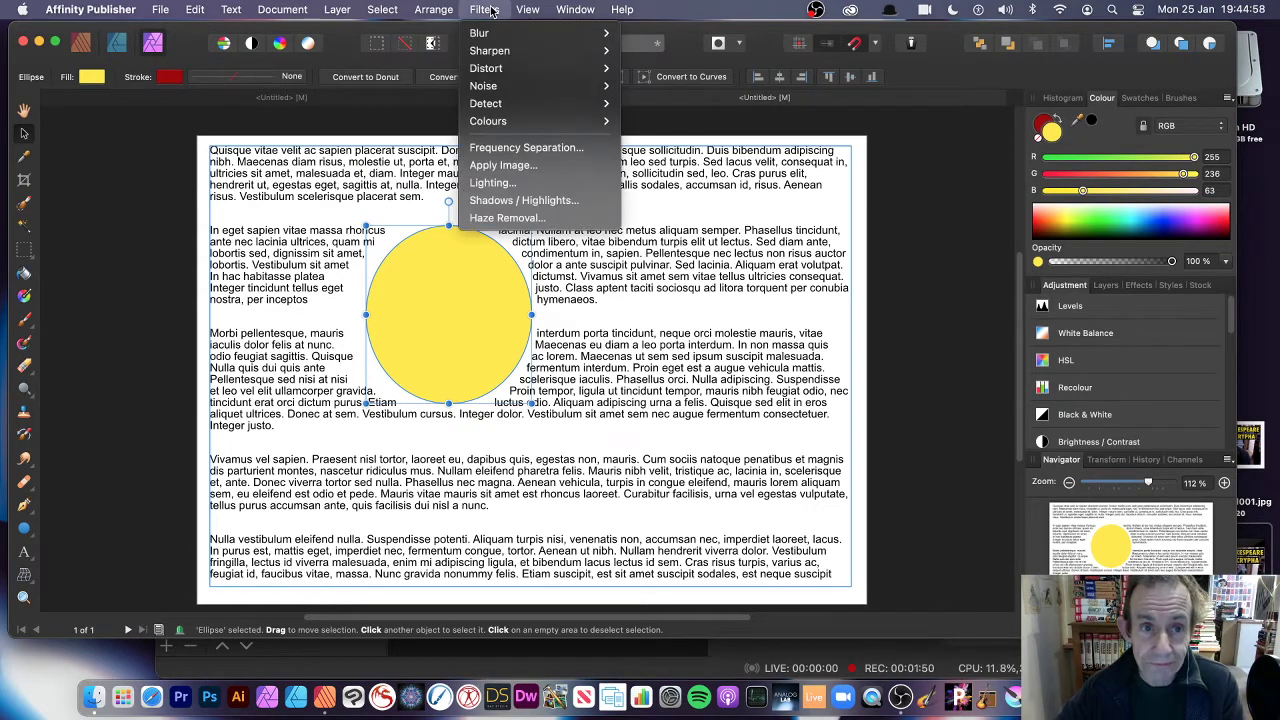
{"action": "mouse_move", "coordinate": [481, 73]}
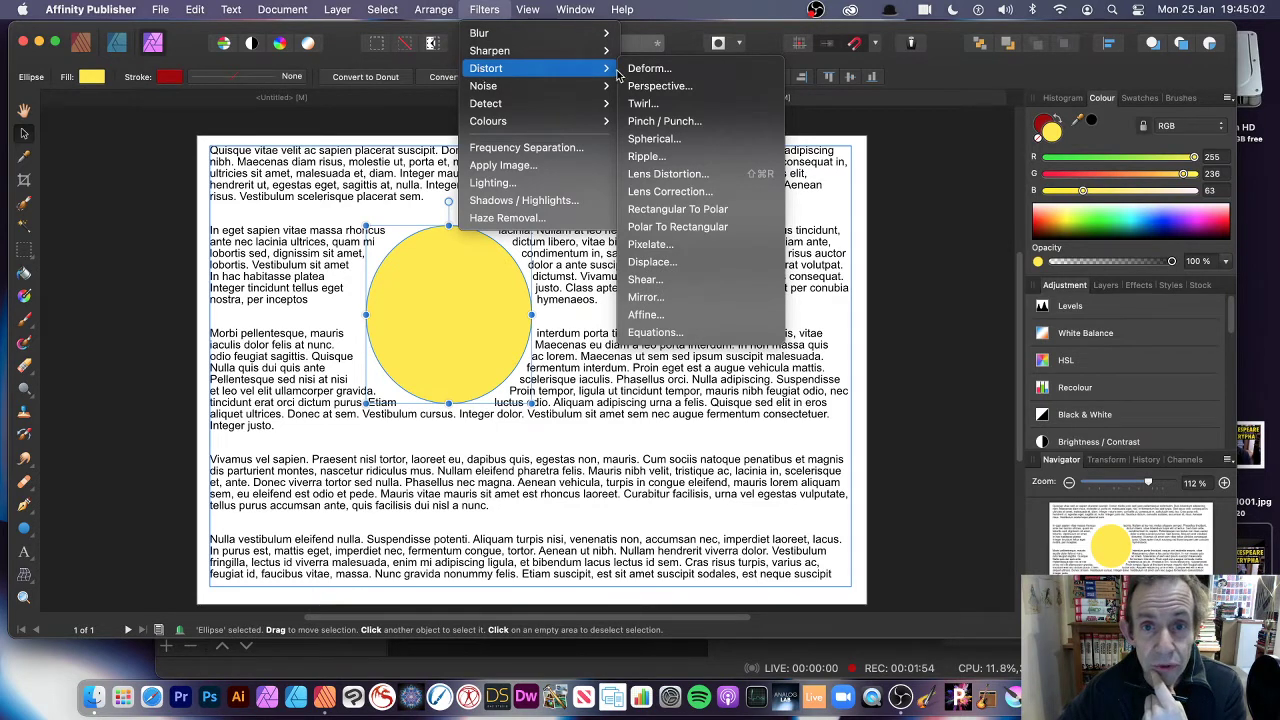
{"action": "left_click", "coordinate": [675, 335]}
{"action": "left_click_drag", "start_coordinate": [886, 244], "coordinate": [757, 166]}
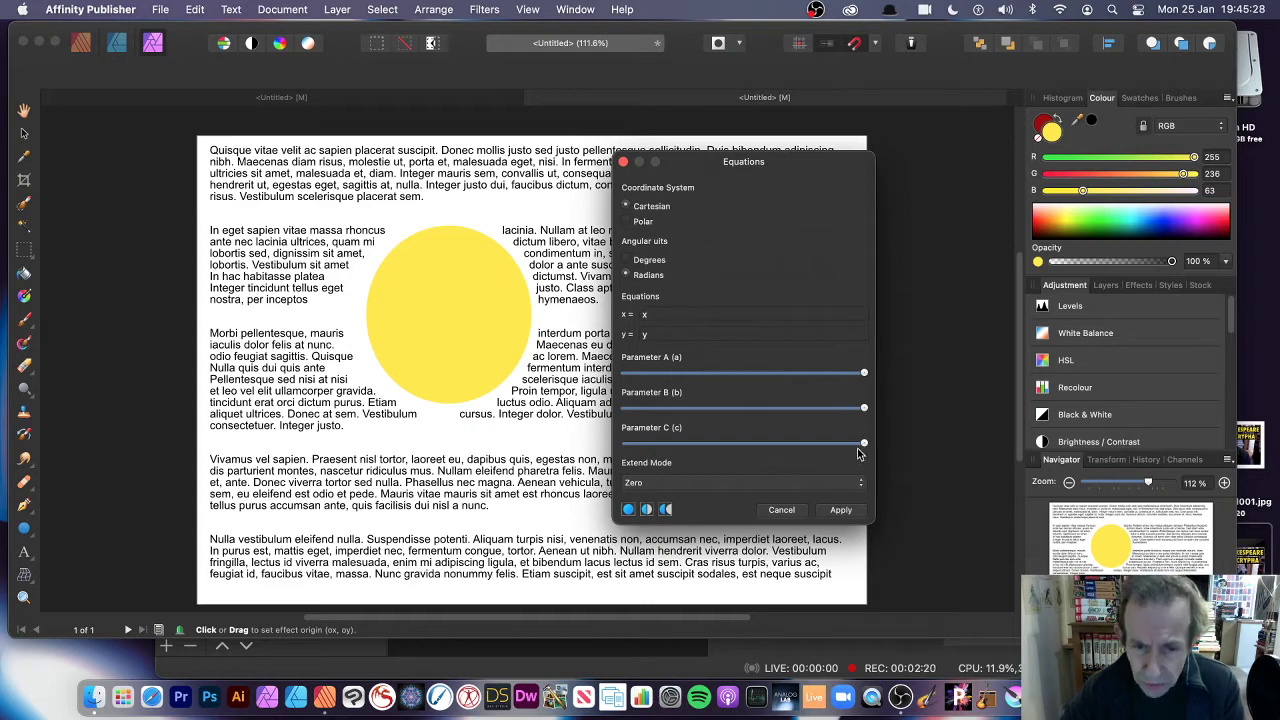
Try 3*x and x/3 as the x equation of the distortion on the ellipse
{"action": "double_click", "coordinate": [734, 309]}
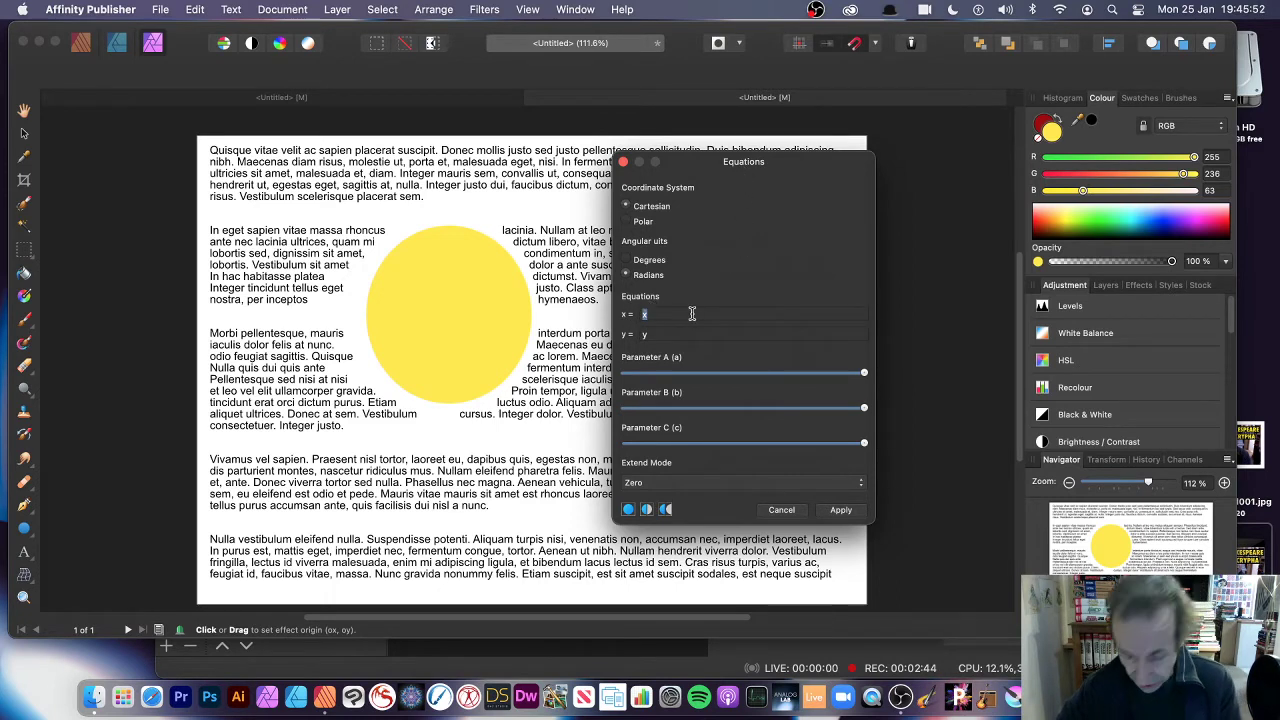
{"action": "type", "text": "3*"}
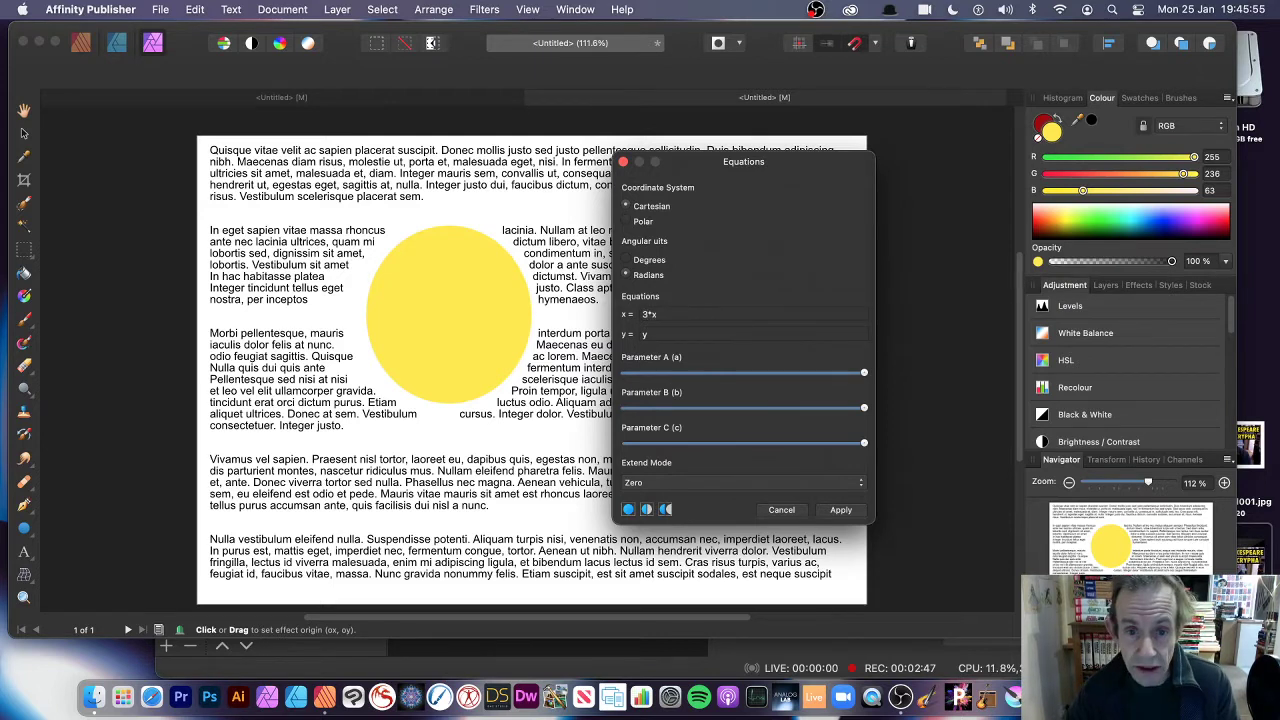
{"action": "key", "text": "Tab"}
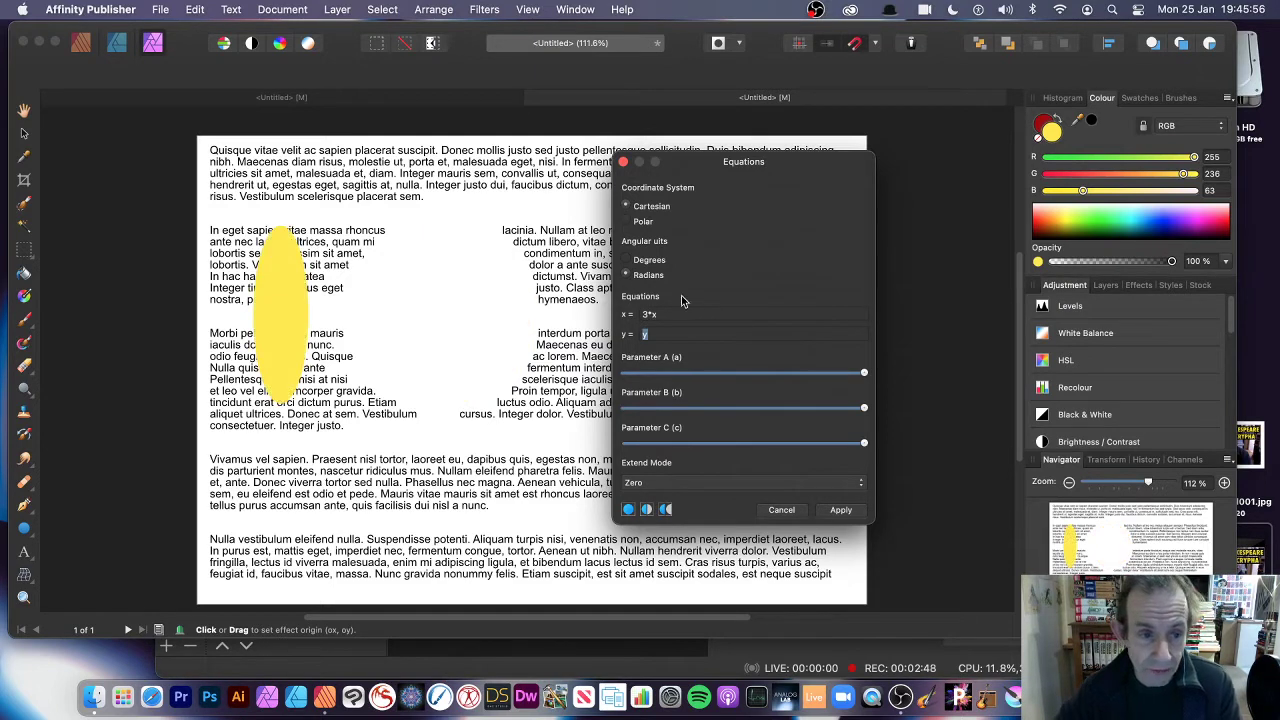
{"action": "left_click", "coordinate": [615, 317]}
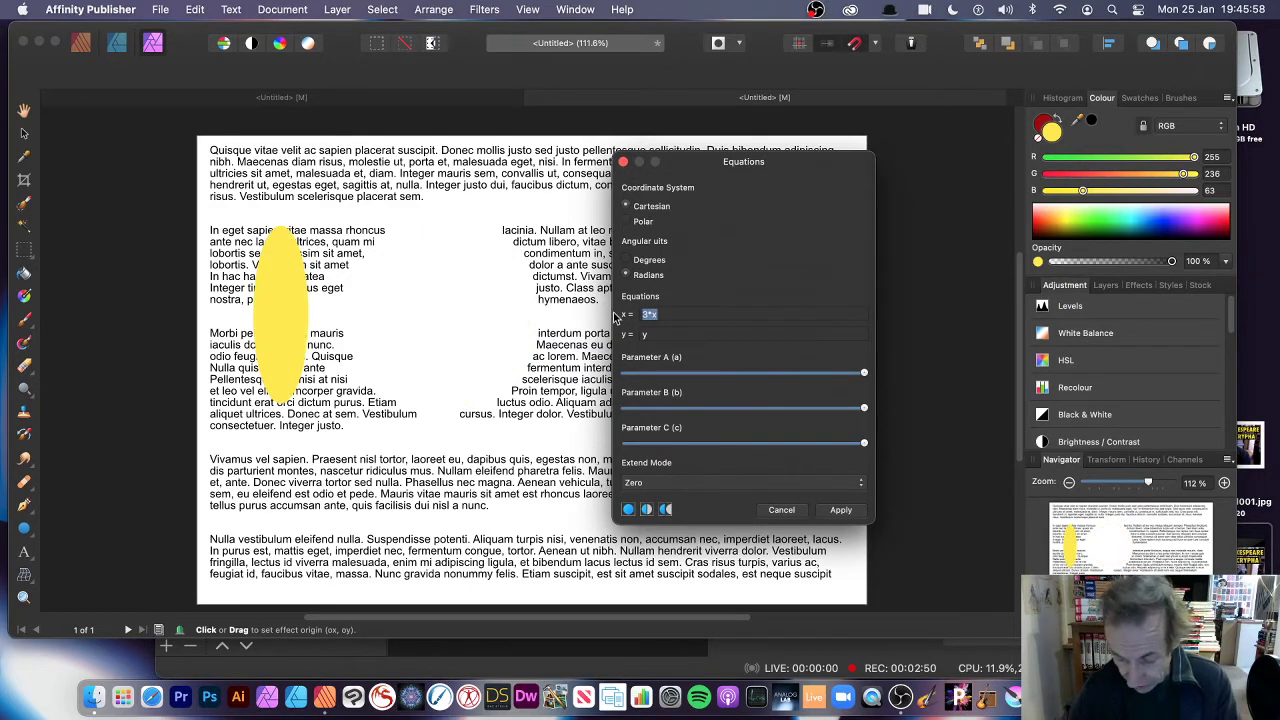
{"action": "type", "text": "x/3"}
{"action": "key", "text": "Tab"}
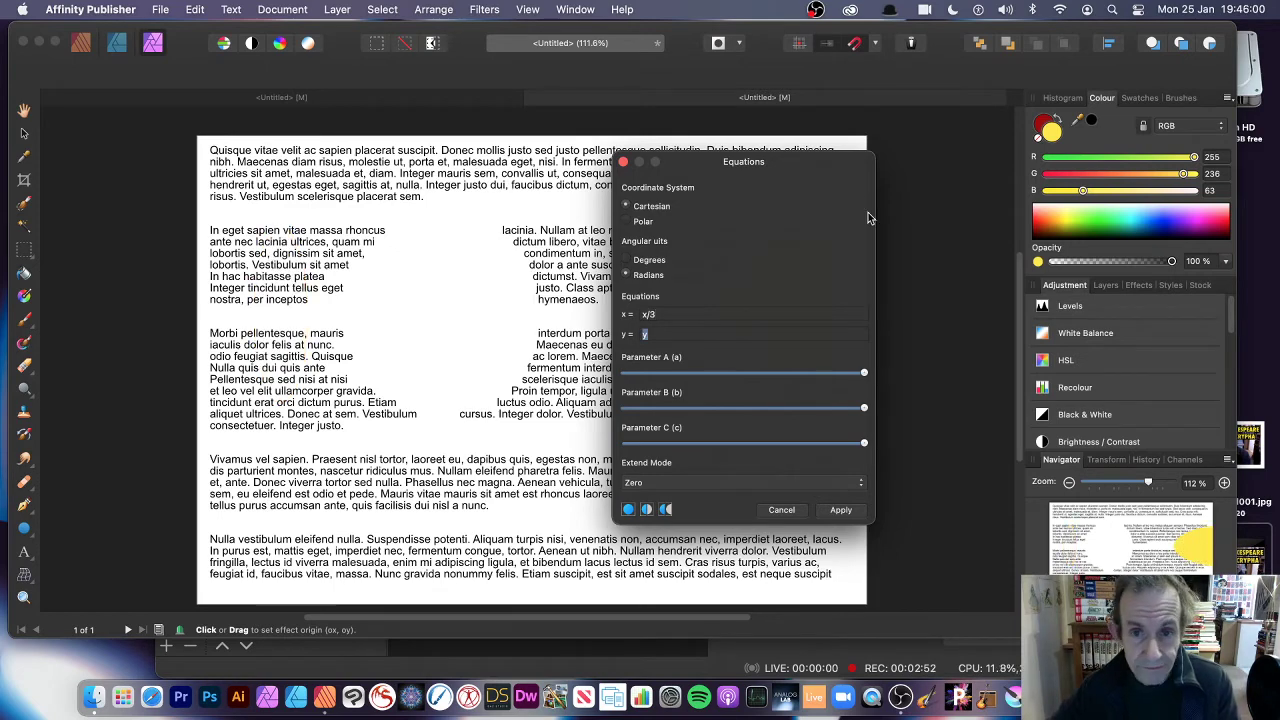
{"action": "left_click_drag", "start_coordinate": [697, 163], "coordinate": [857, 182]}
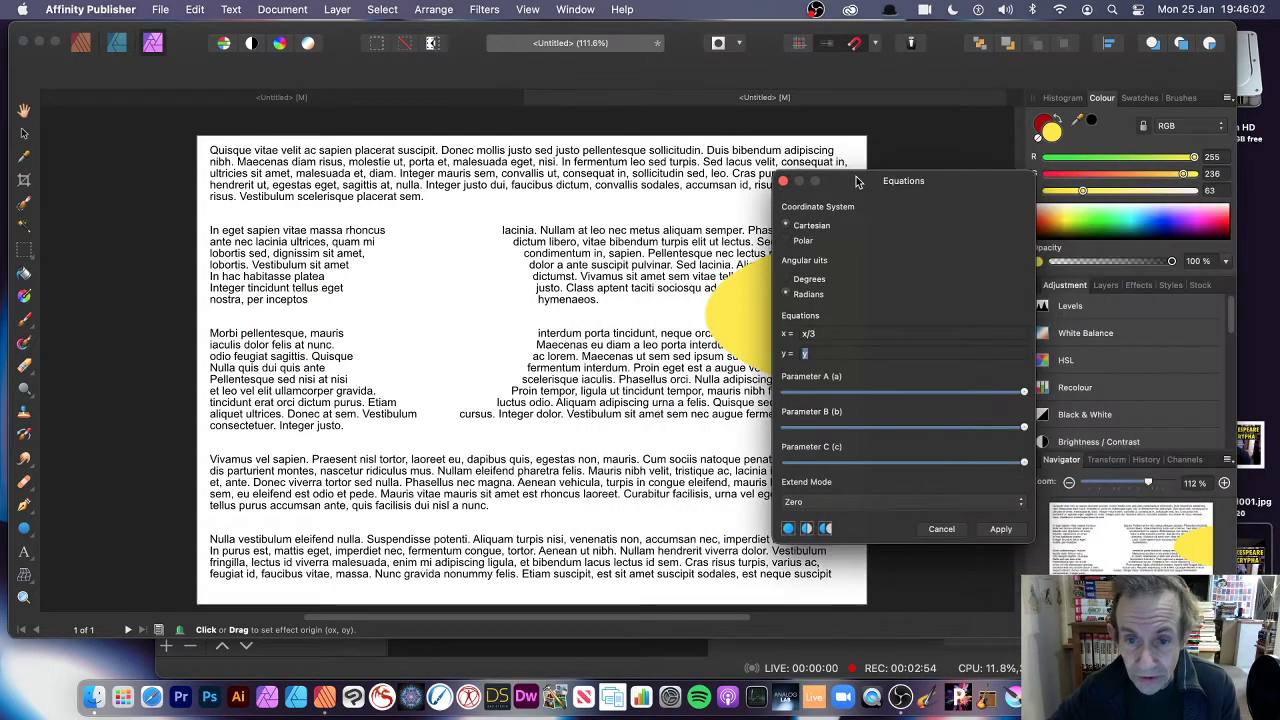
Set the distortion equations to x = 3*x and y = 3*y
{"action": "left_click", "coordinate": [829, 352]}
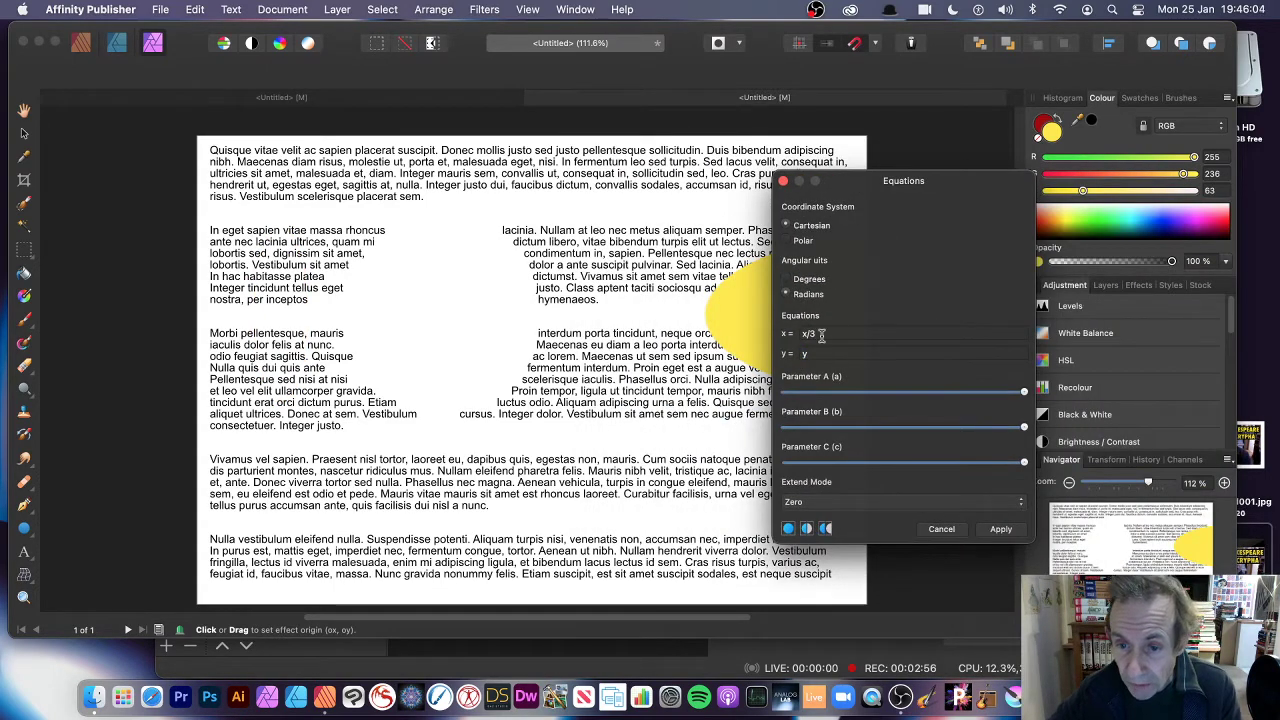
{"action": "left_click", "coordinate": [821, 334]}
{"action": "type", "text": "3"}
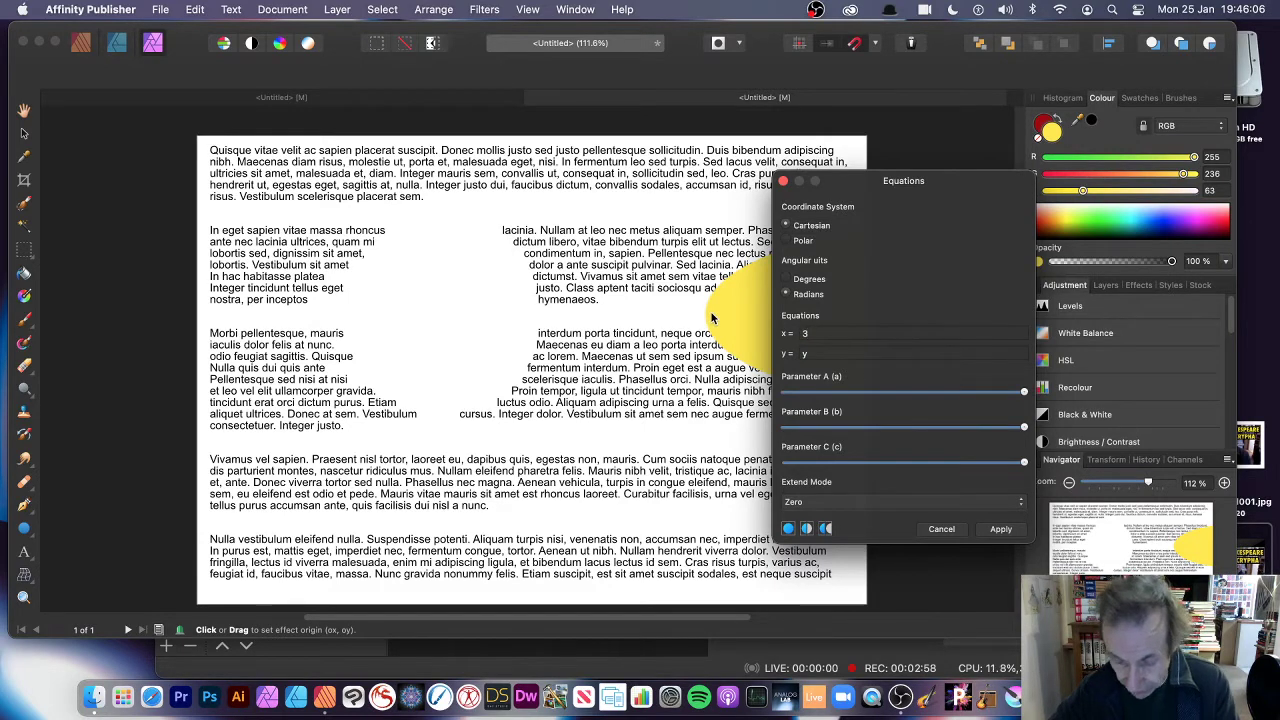
{"action": "type", "text": "*x"}
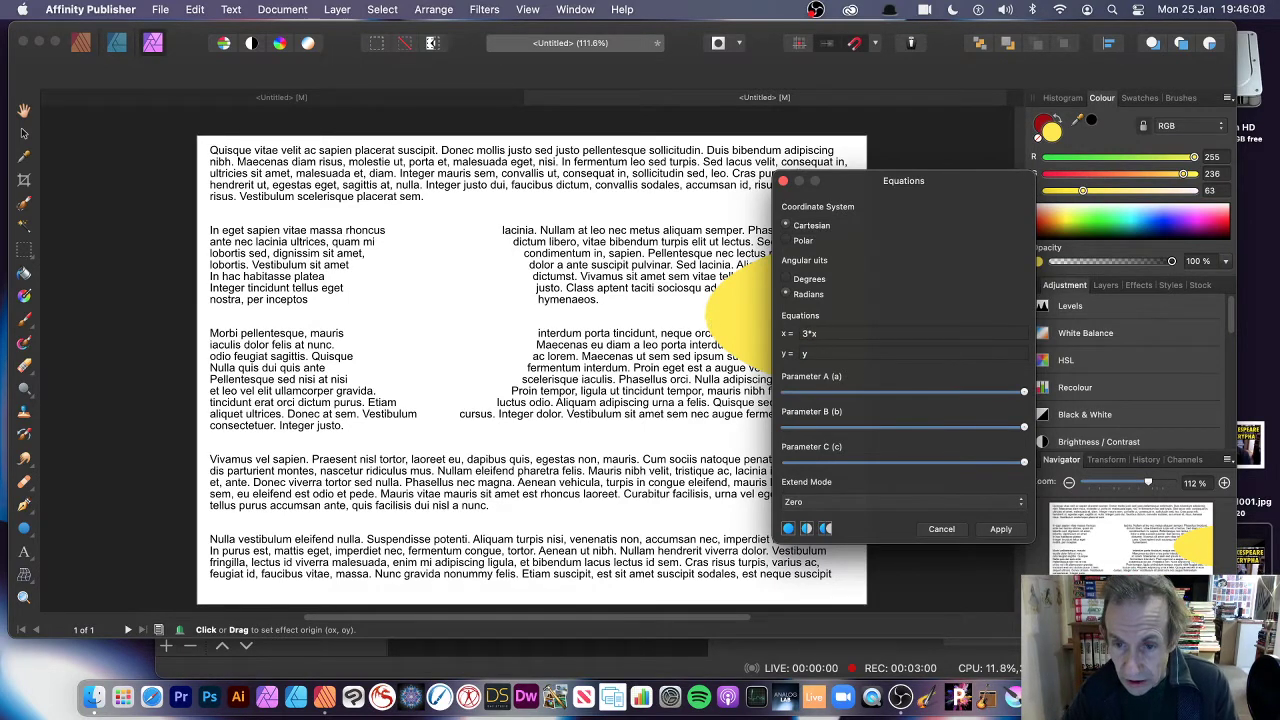
{"action": "key", "text": "Tab"}
{"action": "type", "text": "3*"}
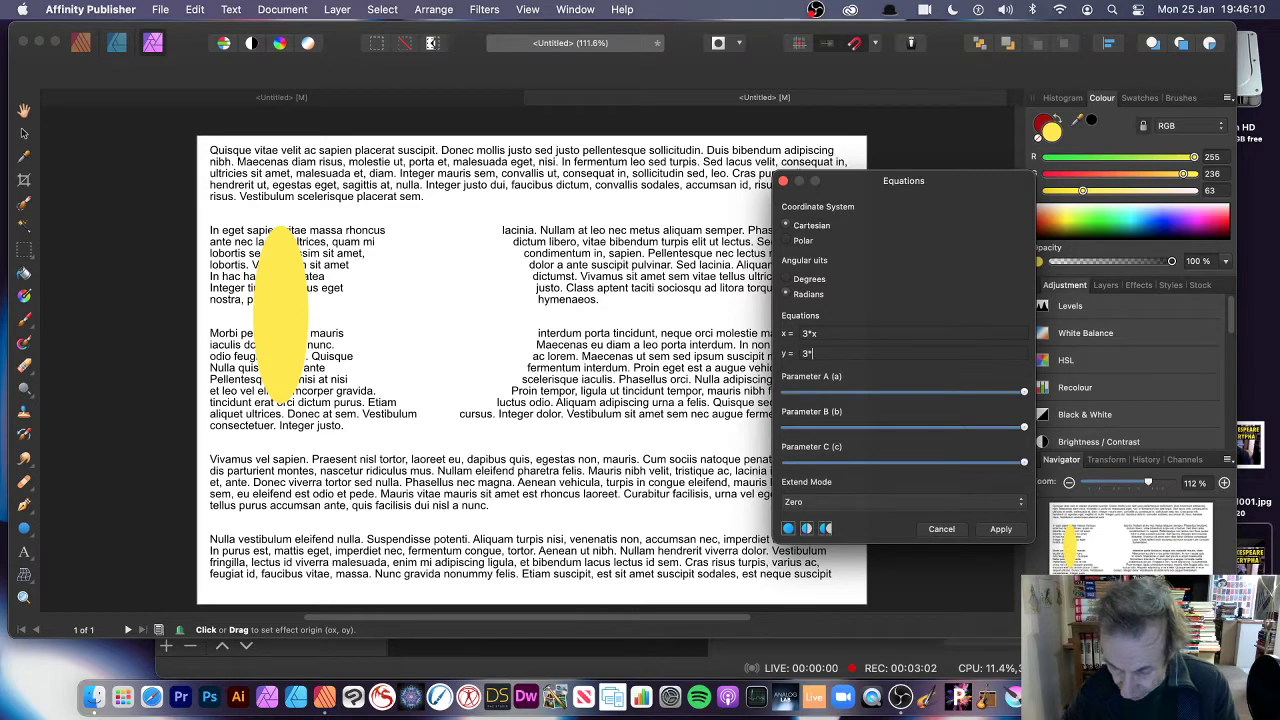
{"action": "type", "text": "y"}
{"action": "key", "text": "Tab"}
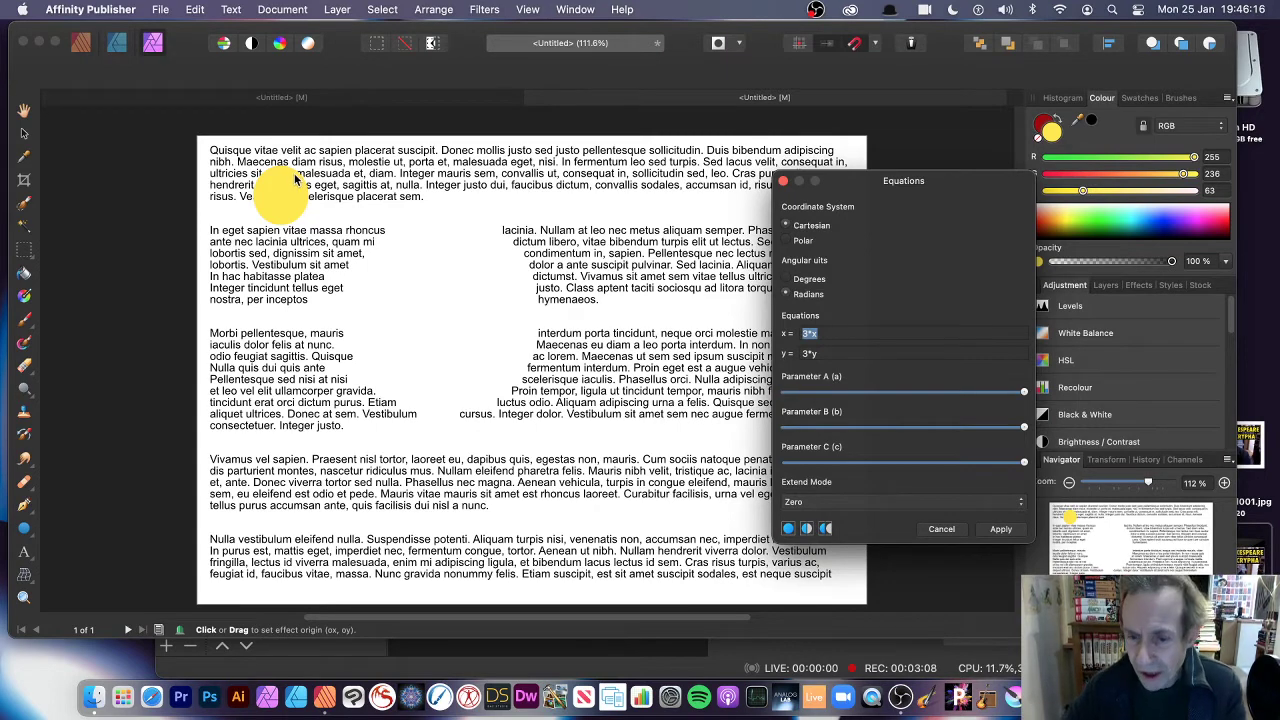
Try the Repeat extend mode for the Equations distortion, settling on Wrap
{"action": "left_click", "coordinate": [834, 503]}
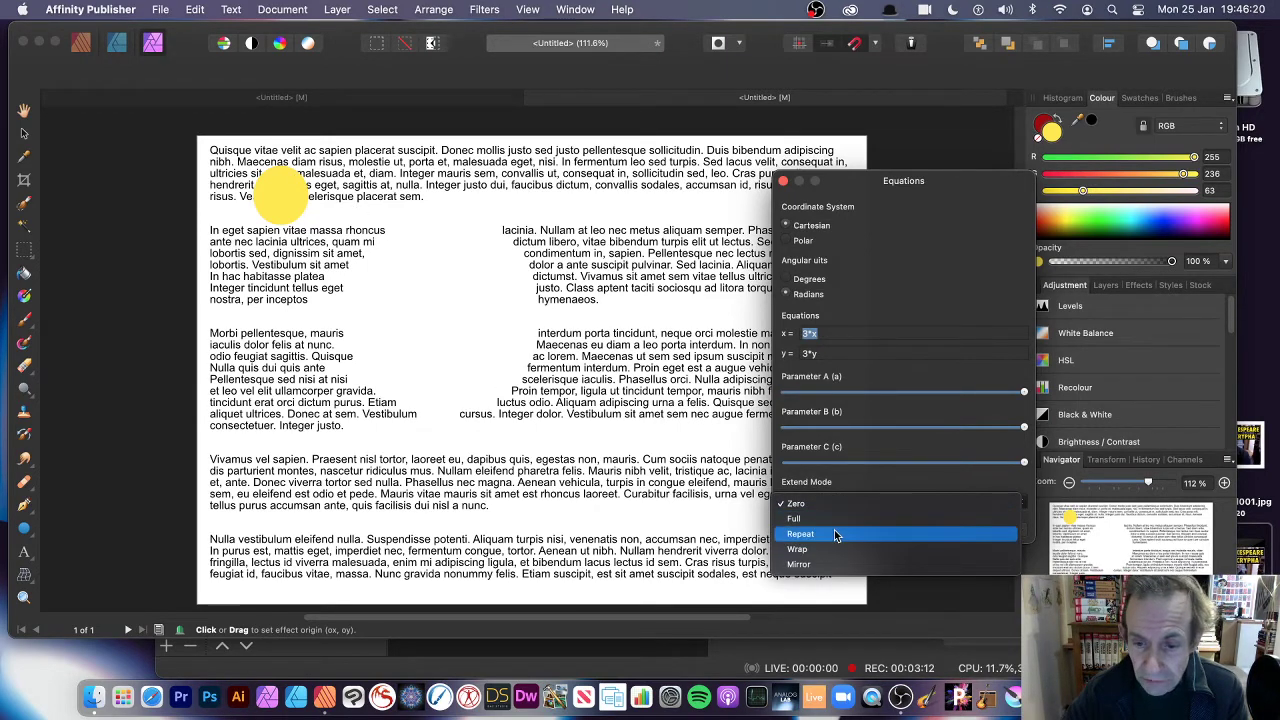
{"action": "left_click", "coordinate": [836, 533]}
{"action": "left_click", "coordinate": [820, 501]}
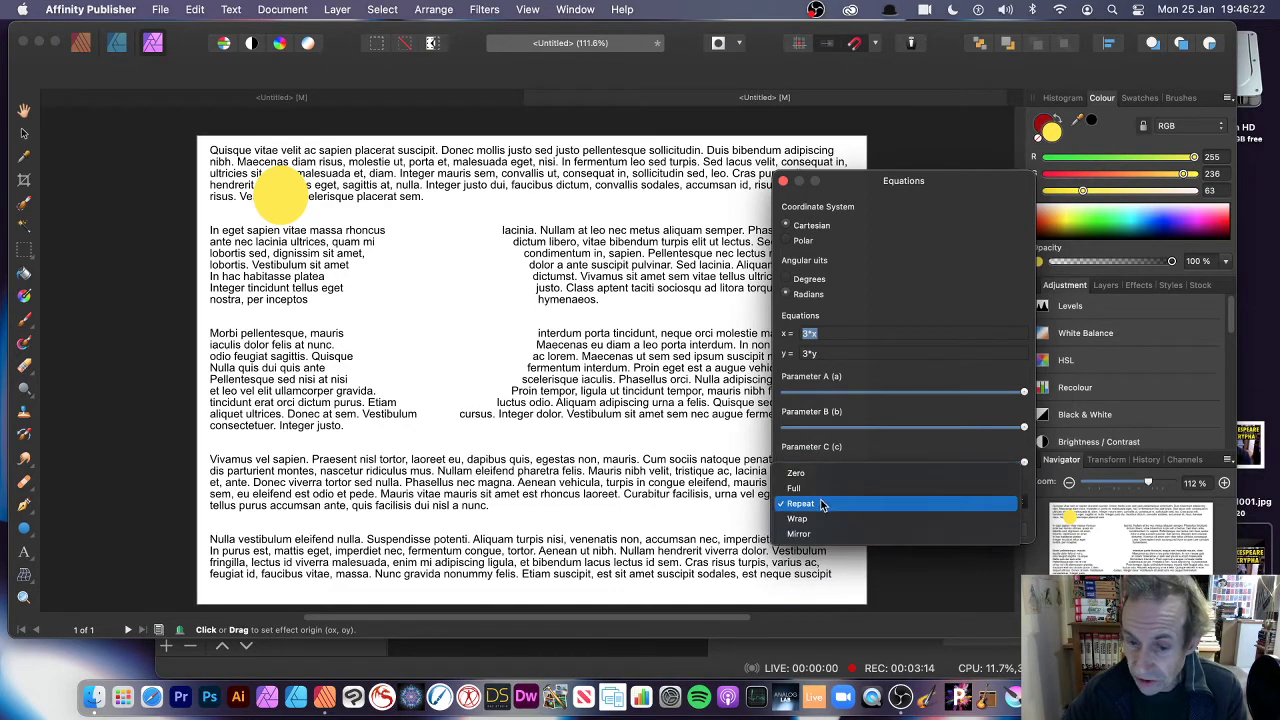
{"action": "left_click", "coordinate": [820, 515]}
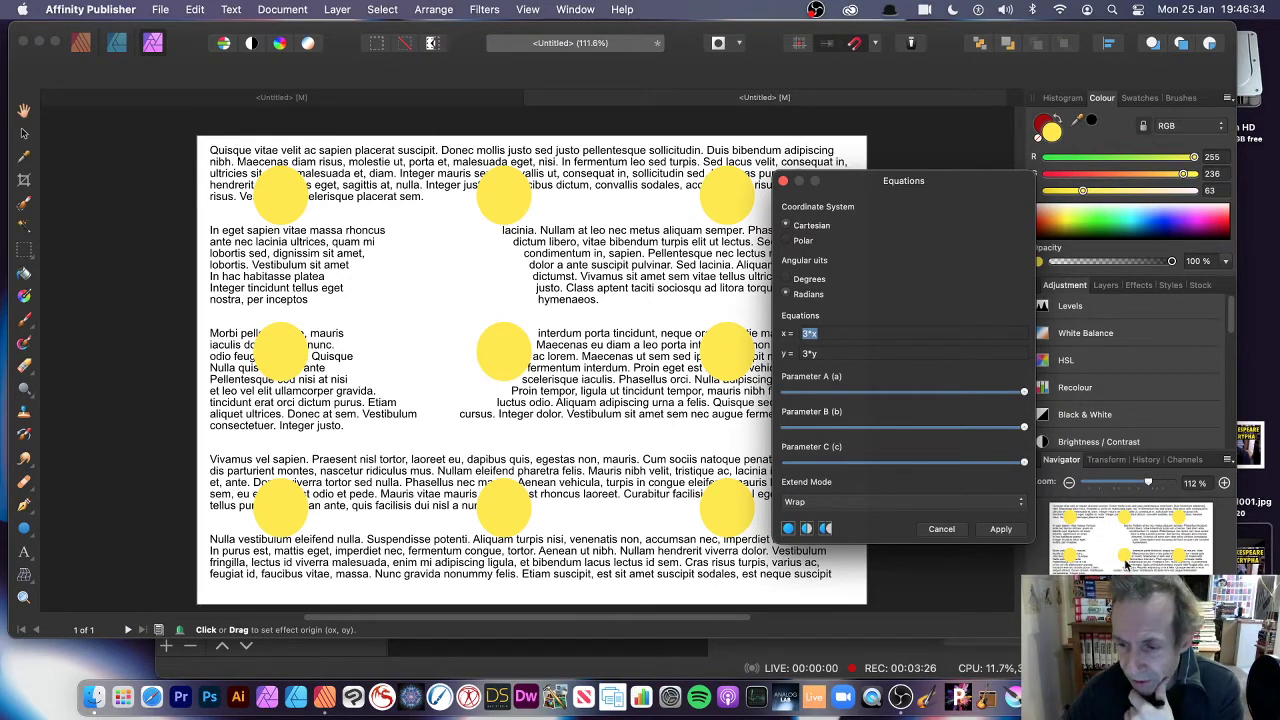
Apply the Equations distortion and enlarge the resulting grid of yellow circles slightly from its lower-right corner
{"action": "left_click", "coordinate": [1001, 529]}
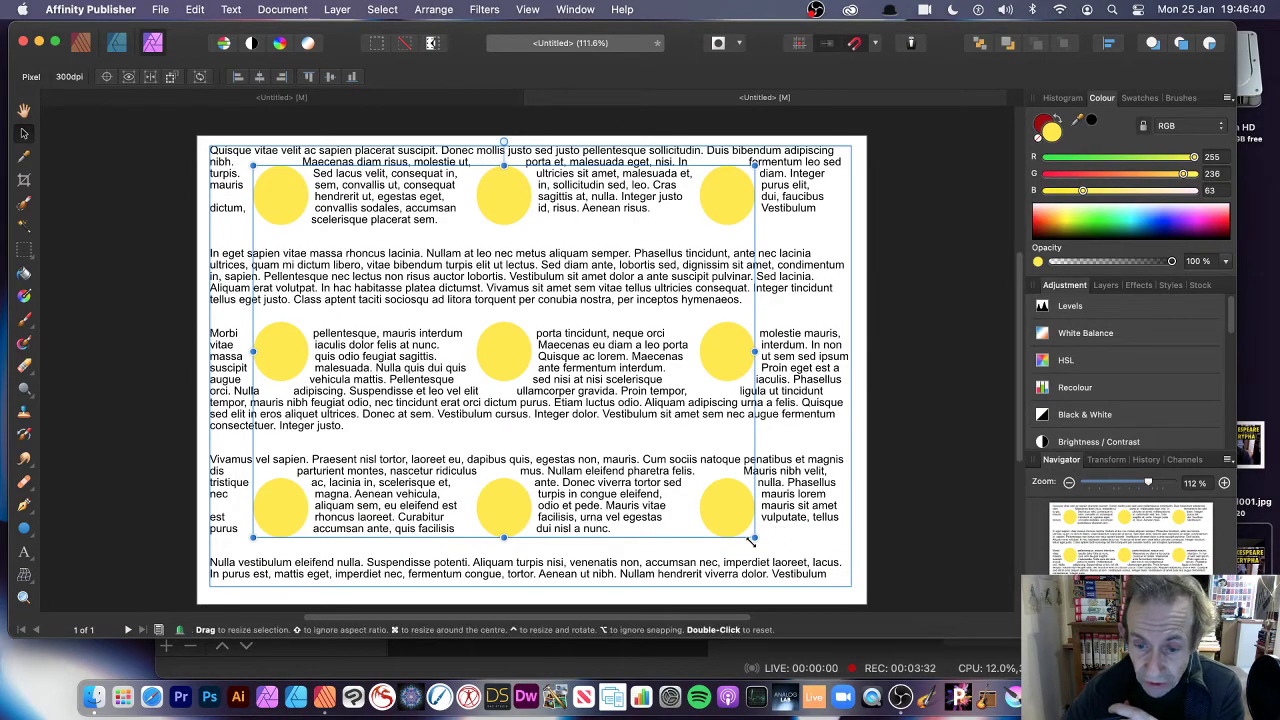
{"action": "left_click_drag", "start_coordinate": [754, 537], "coordinate": [779, 555]}
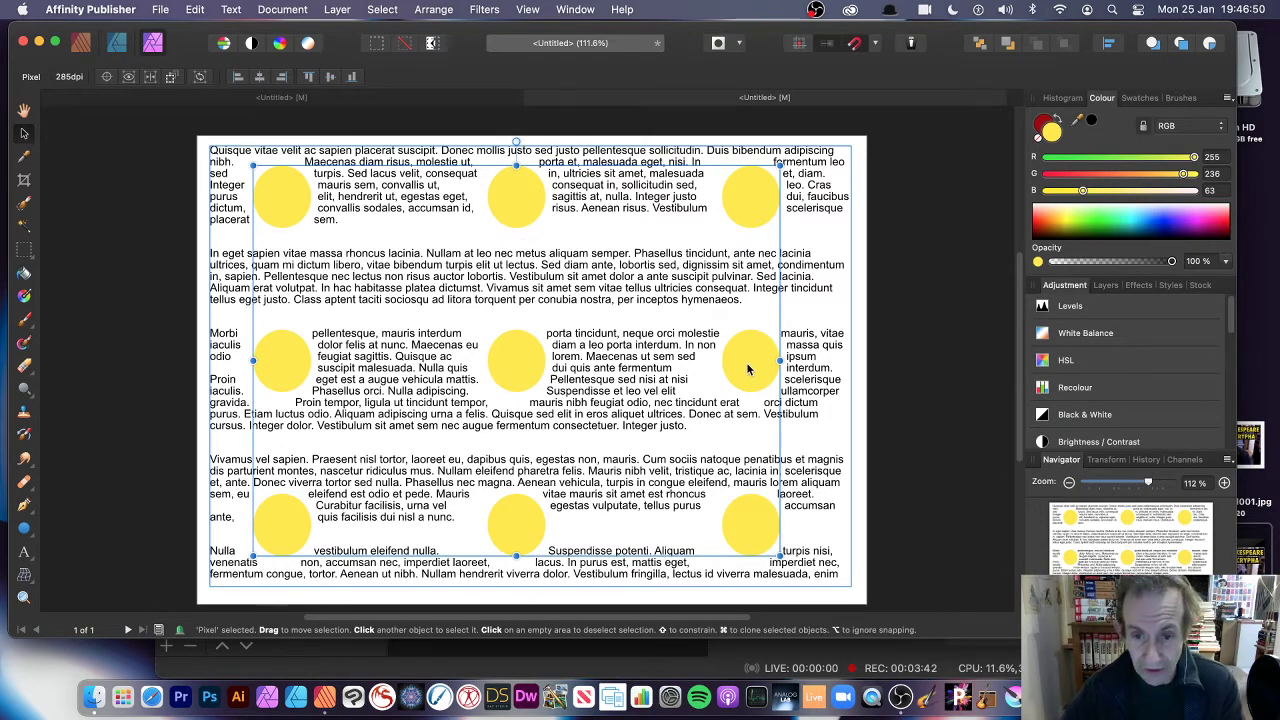
Try a duplicate of the circle grid offset up and to the left, and remove the duplicate
{"action": "mouse_move", "coordinate": [747, 370]}
{"action": "left_mouse_down"}
{"action": "mouse_move", "coordinate": [663, 294]}
{"action": "mouse_move", "coordinate": [660, 305]}
{"action": "left_mouse_up"}
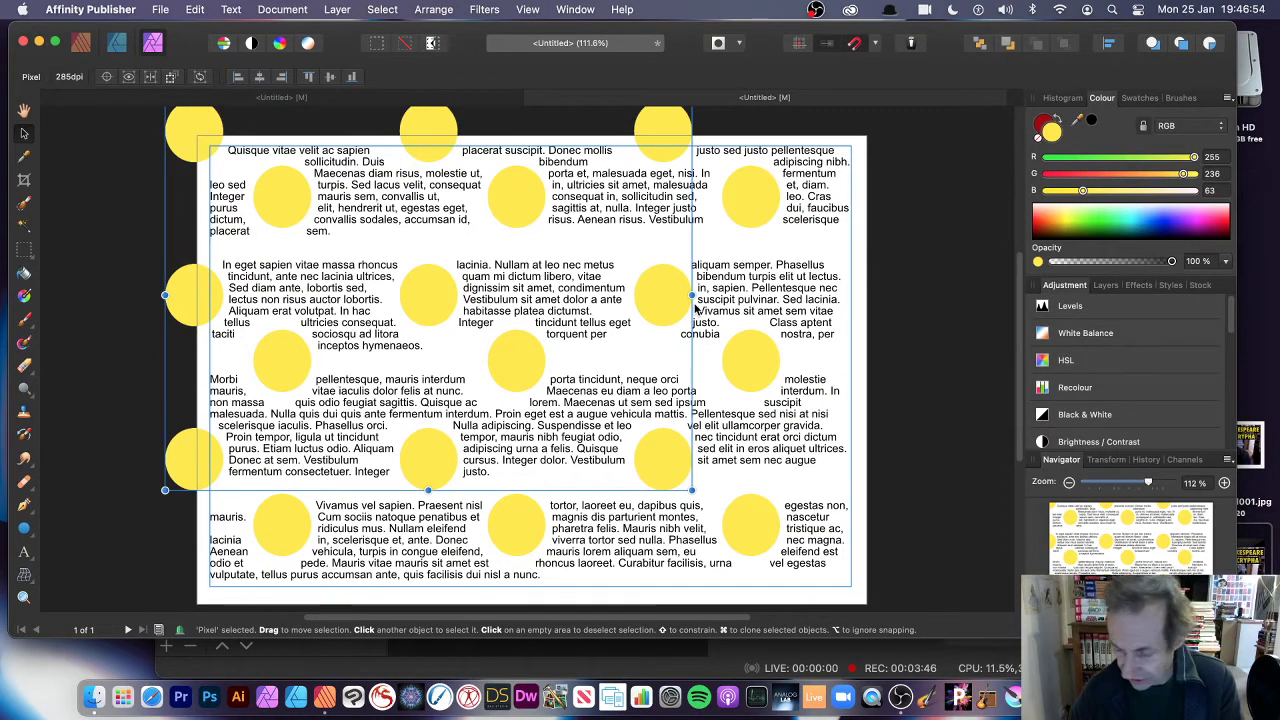
{"action": "key", "text": "Delete"}
{"action": "left_click", "coordinate": [493, 184]}
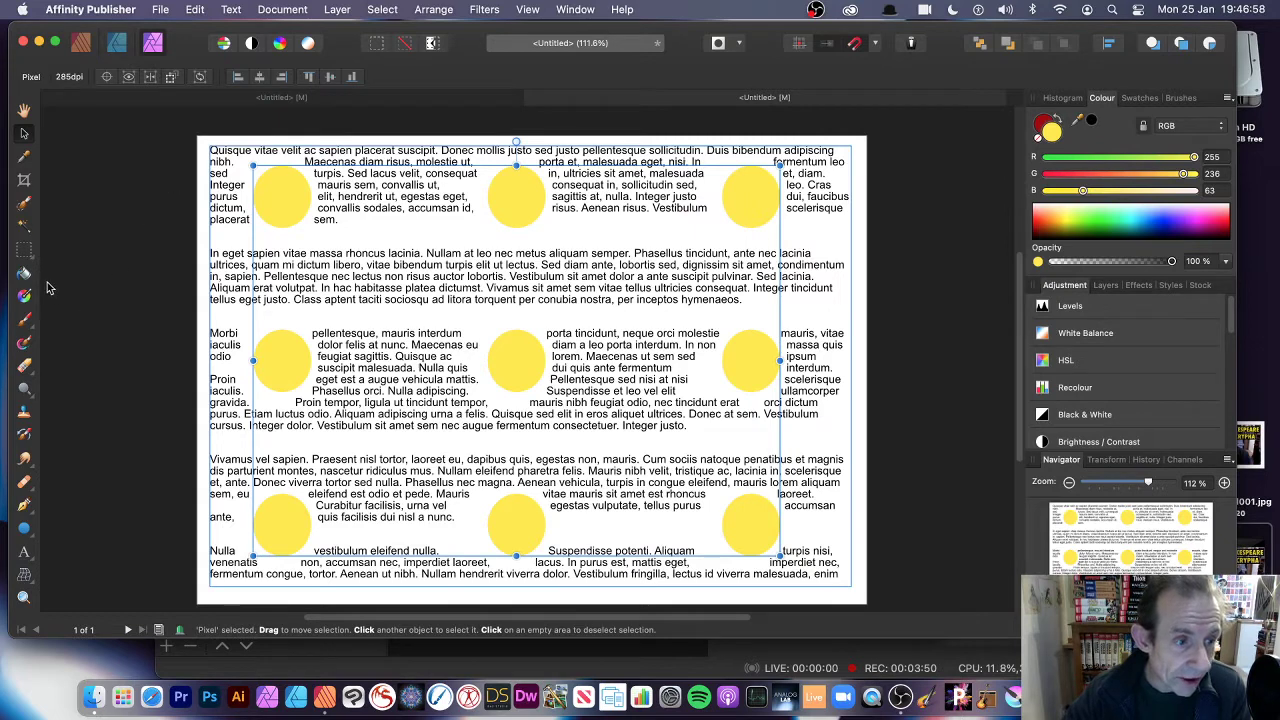
Try freehand dark red strokes across the text with the 64 px Paint Brush, undoing each one
{"action": "left_click", "coordinate": [25, 319]}
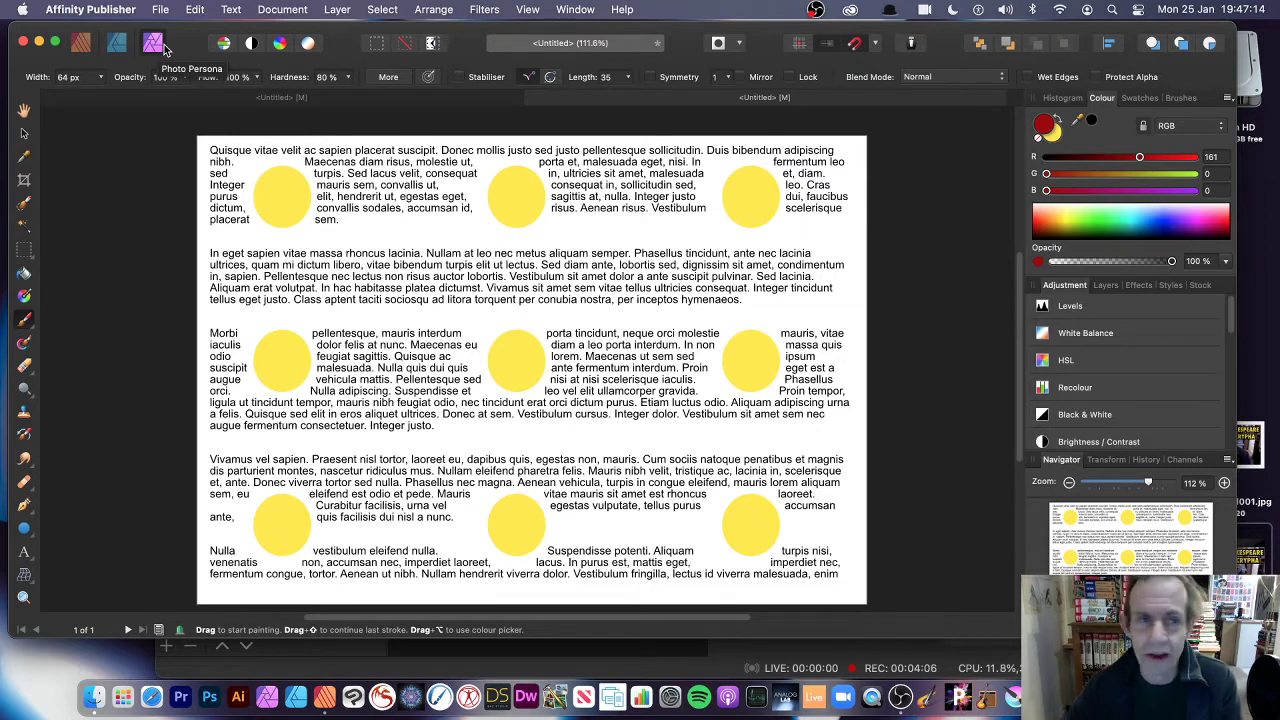
{"action": "left_click", "coordinate": [386, 193]}
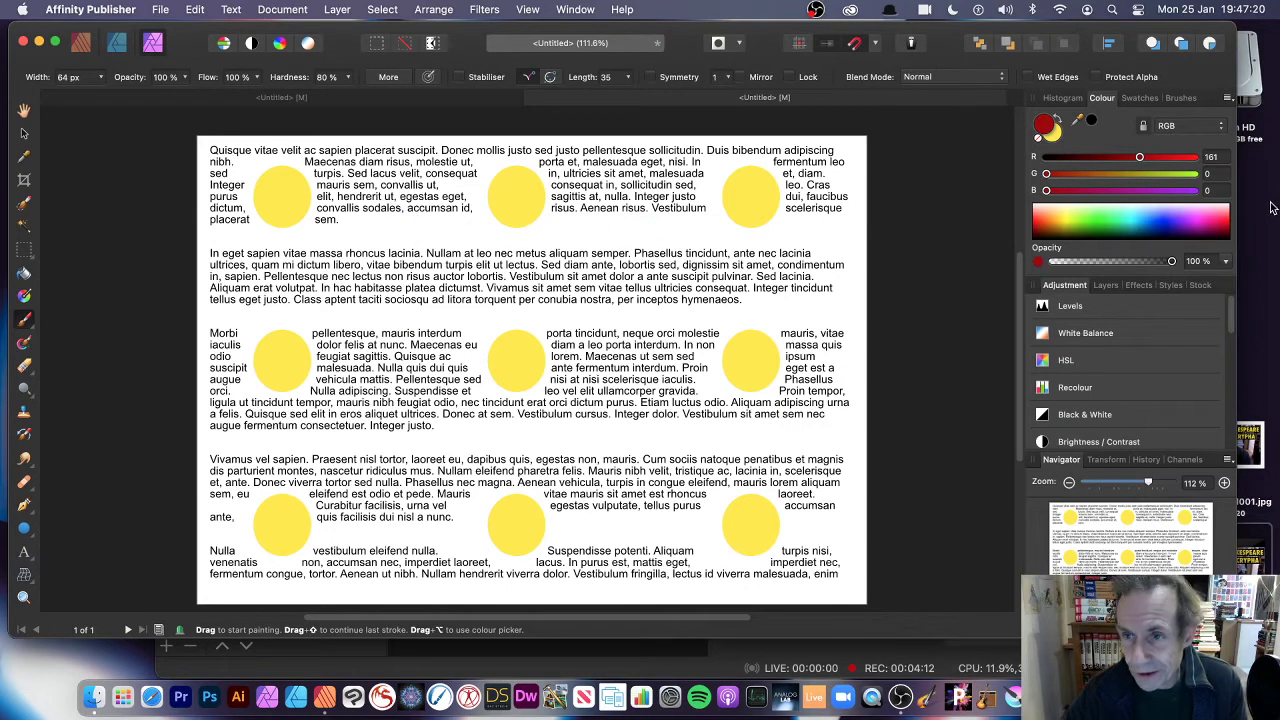
{"action": "mouse_move", "coordinate": [348, 220]}
{"action": "left_mouse_down"}
{"action": "mouse_move", "coordinate": [479, 315]}
{"action": "mouse_move", "coordinate": [543, 390]}
{"action": "left_mouse_up"}
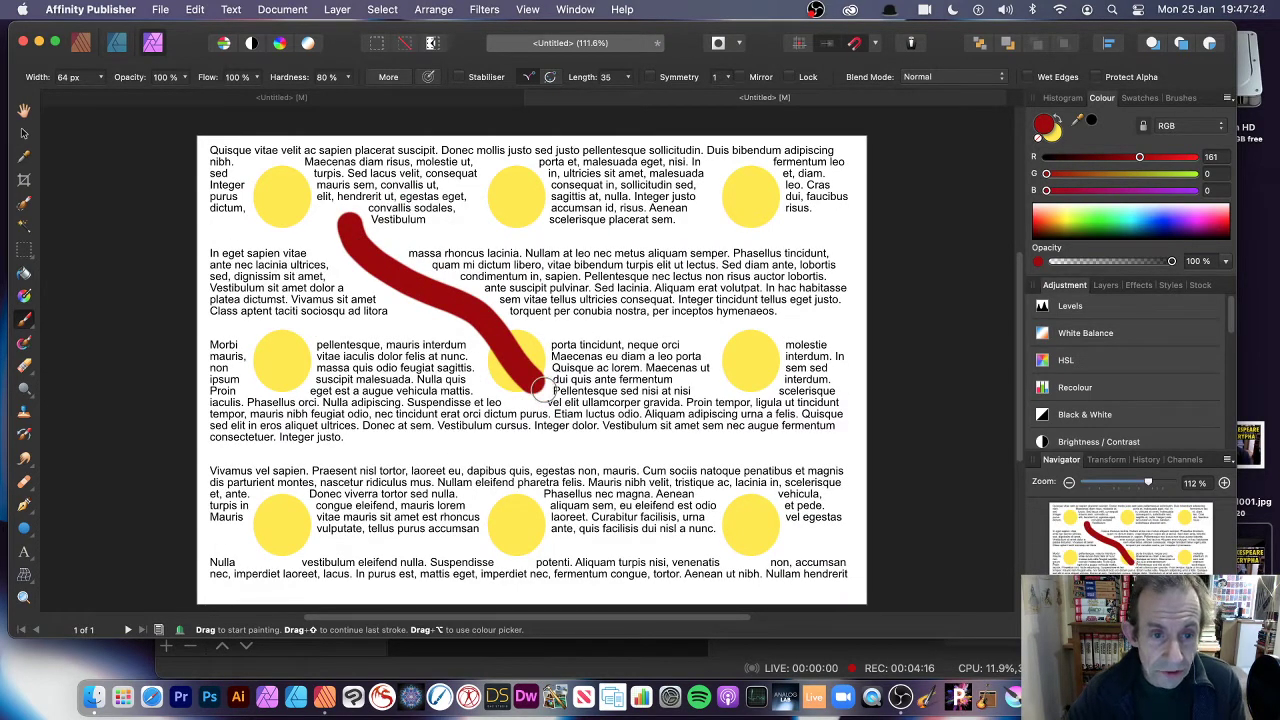
{"action": "key", "text": "super+z"}
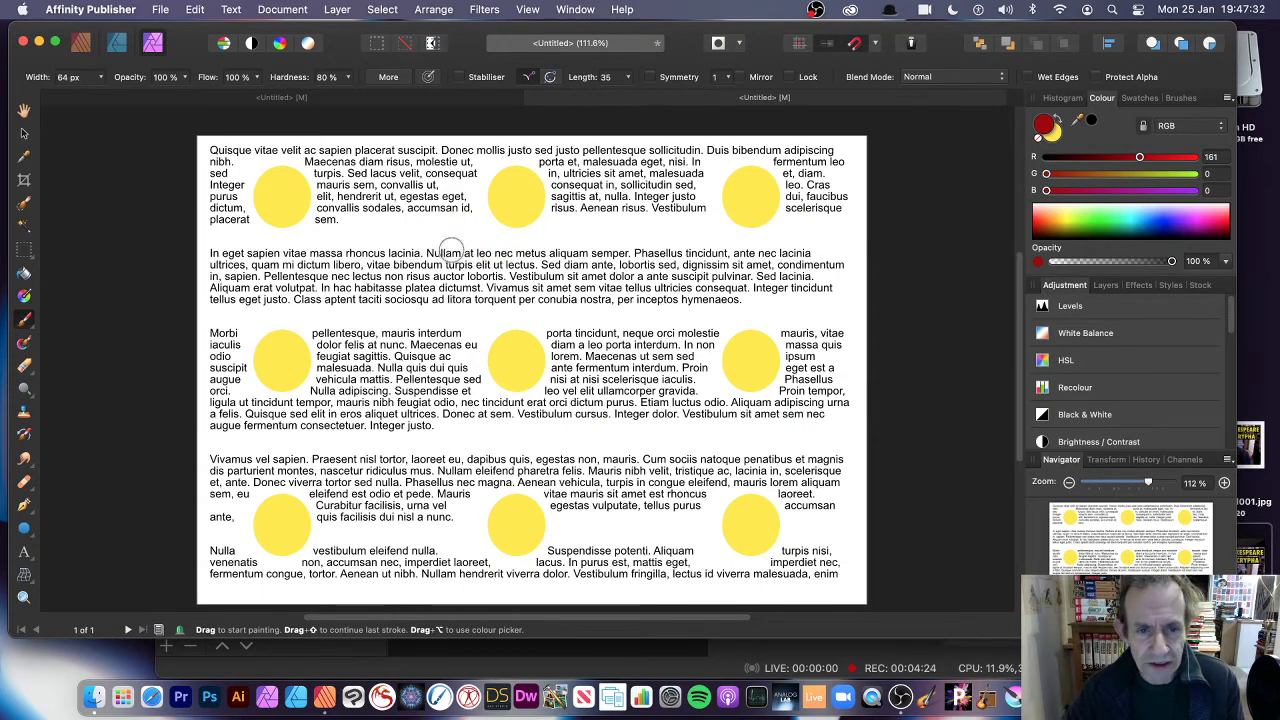
{"action": "mouse_move", "coordinate": [447, 250]}
{"action": "left_mouse_down"}
{"action": "mouse_move", "coordinate": [603, 285]}
{"action": "mouse_move", "coordinate": [645, 320]}
{"action": "mouse_move", "coordinate": [640, 365]}
{"action": "left_mouse_up"}
{"action": "key", "text": "super+z"}
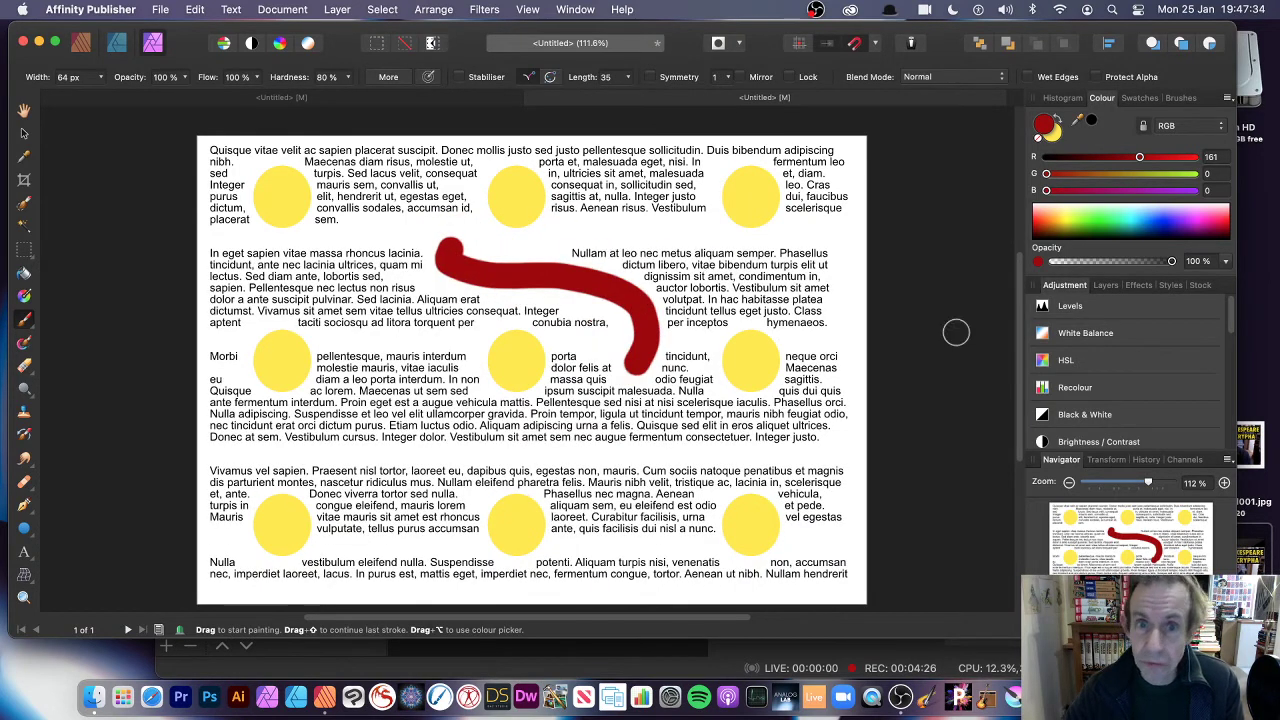
{"action": "key", "text": "super+z"}
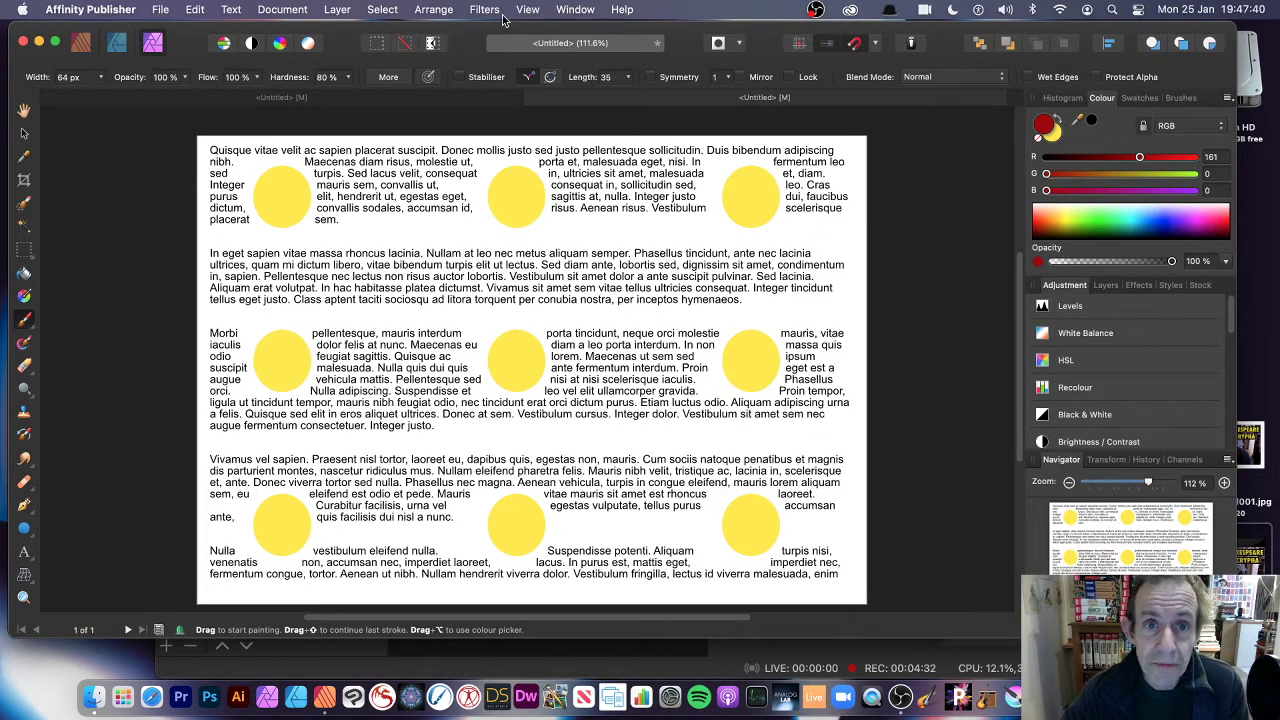
Float the brush library over the page and pick a rough-textured 16 px brush from the Pens category
{"action": "left_click", "coordinate": [530, 14]}
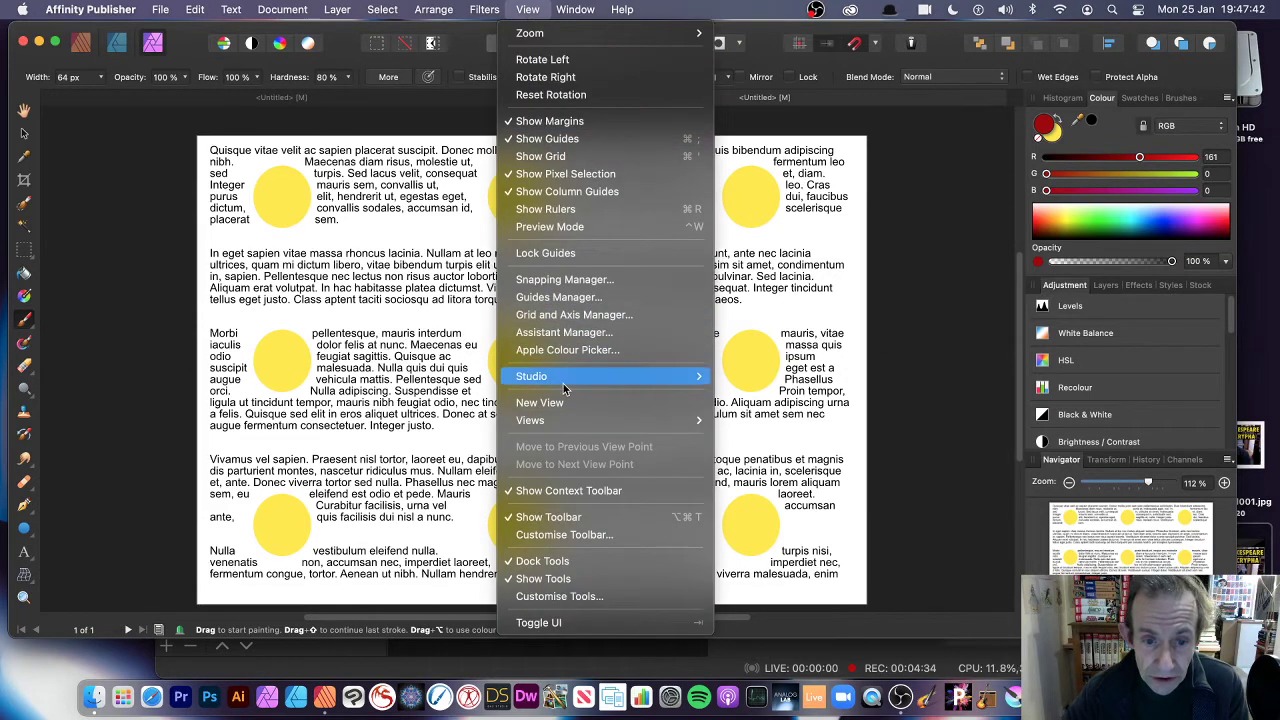
{"action": "mouse_move", "coordinate": [640, 376]}
{"action": "left_click", "coordinate": [799, 190]}
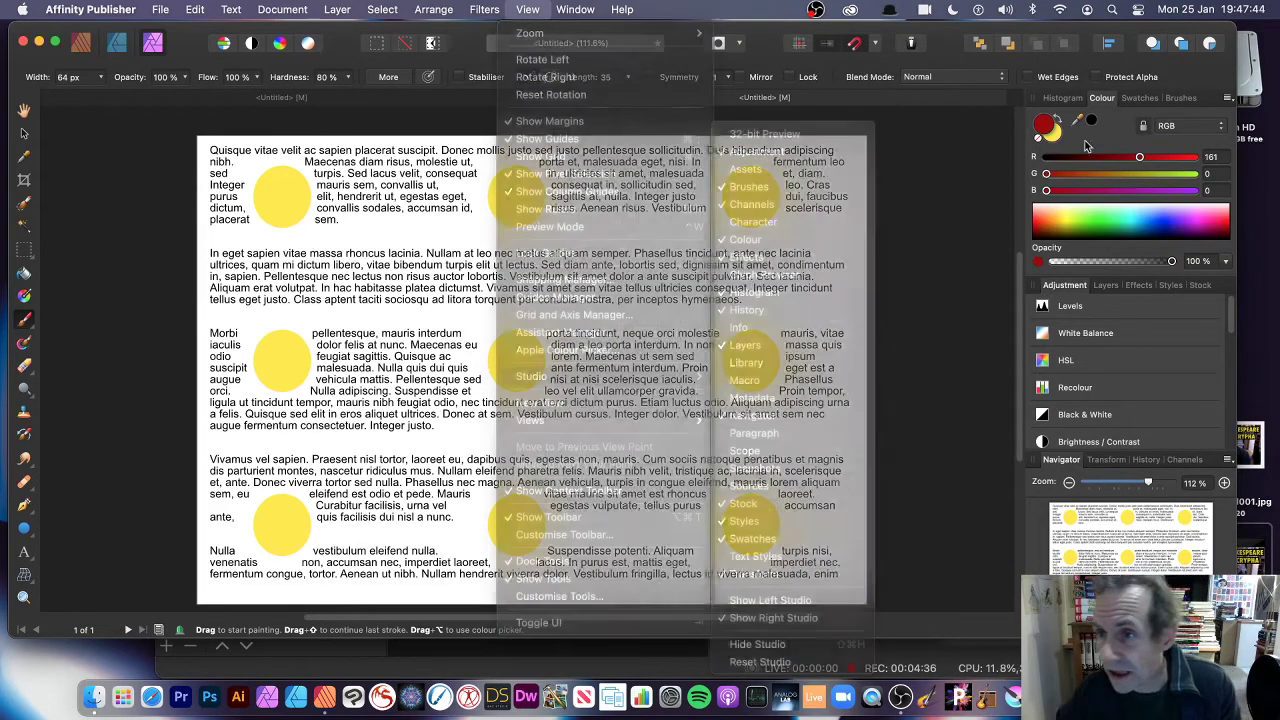
{"action": "left_click", "coordinate": [1180, 99]}
{"action": "left_click_drag", "start_coordinate": [1184, 99], "coordinate": [795, 160]}
{"action": "mouse_move", "coordinate": [963, 208]}
{"action": "left_mouse_down"}
{"action": "mouse_move", "coordinate": [963, 290]}
{"action": "mouse_move", "coordinate": [977, 195]}
{"action": "left_mouse_up"}
{"action": "left_click", "coordinate": [879, 170]}
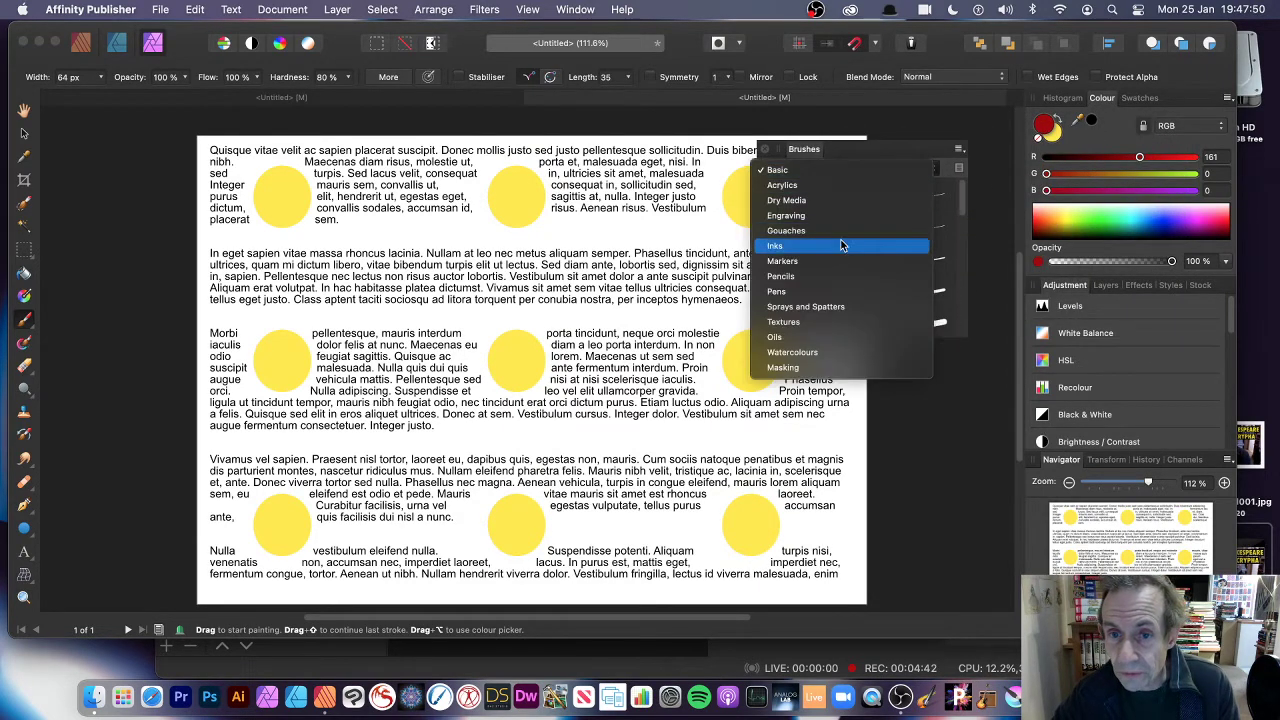
{"action": "left_click", "coordinate": [838, 291]}
{"action": "left_click_drag", "start_coordinate": [960, 204], "coordinate": [966, 265]}
{"action": "left_click", "coordinate": [840, 306]}
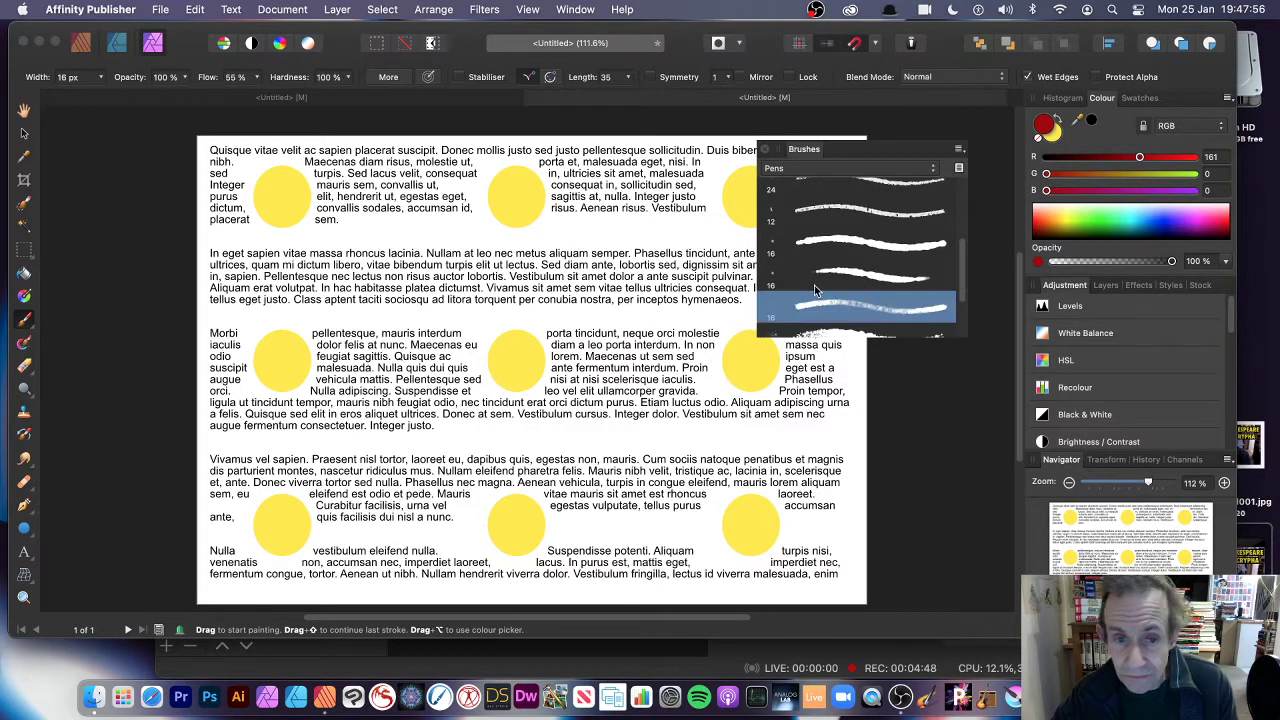
Try two crossing strokes and a spiral with the pen brush over the text, undoing them all
{"action": "mouse_move", "coordinate": [358, 190]}
{"action": "left_mouse_down"}
{"action": "mouse_move", "coordinate": [473, 291]}
{"action": "mouse_move", "coordinate": [678, 418]}
{"action": "left_mouse_up"}
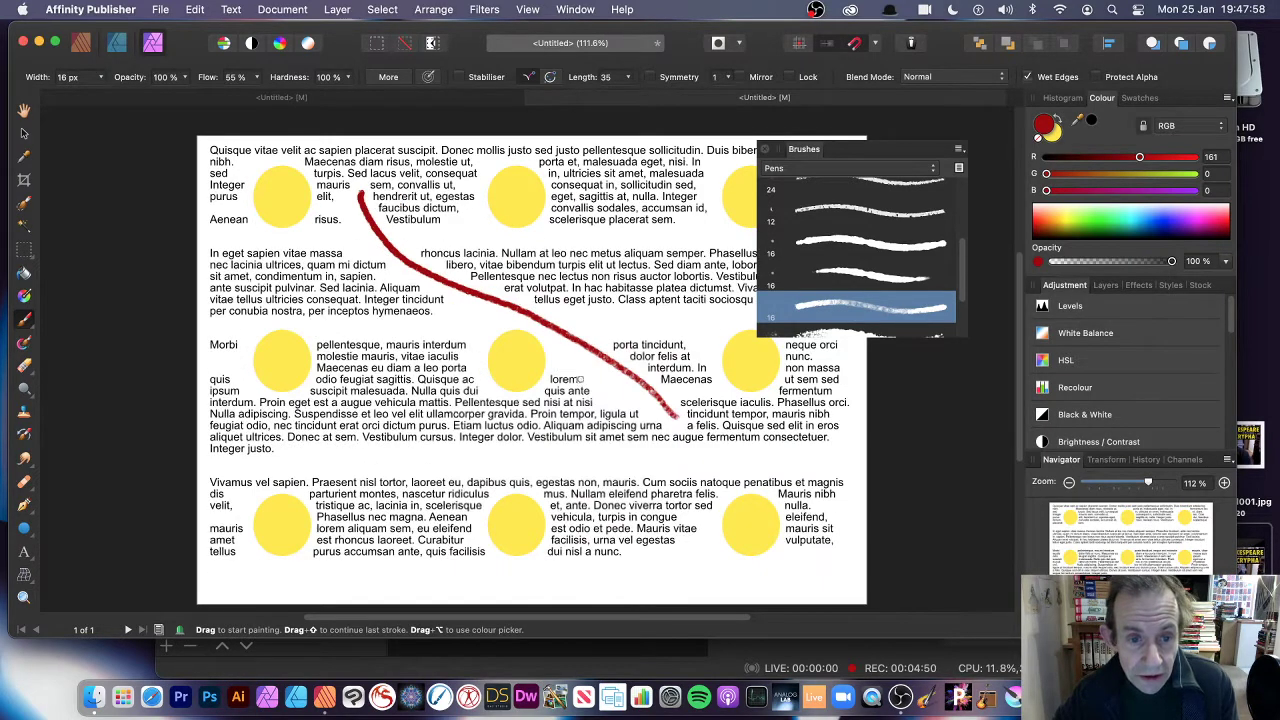
{"action": "left_click_drag", "start_coordinate": [604, 192], "coordinate": [350, 424]}
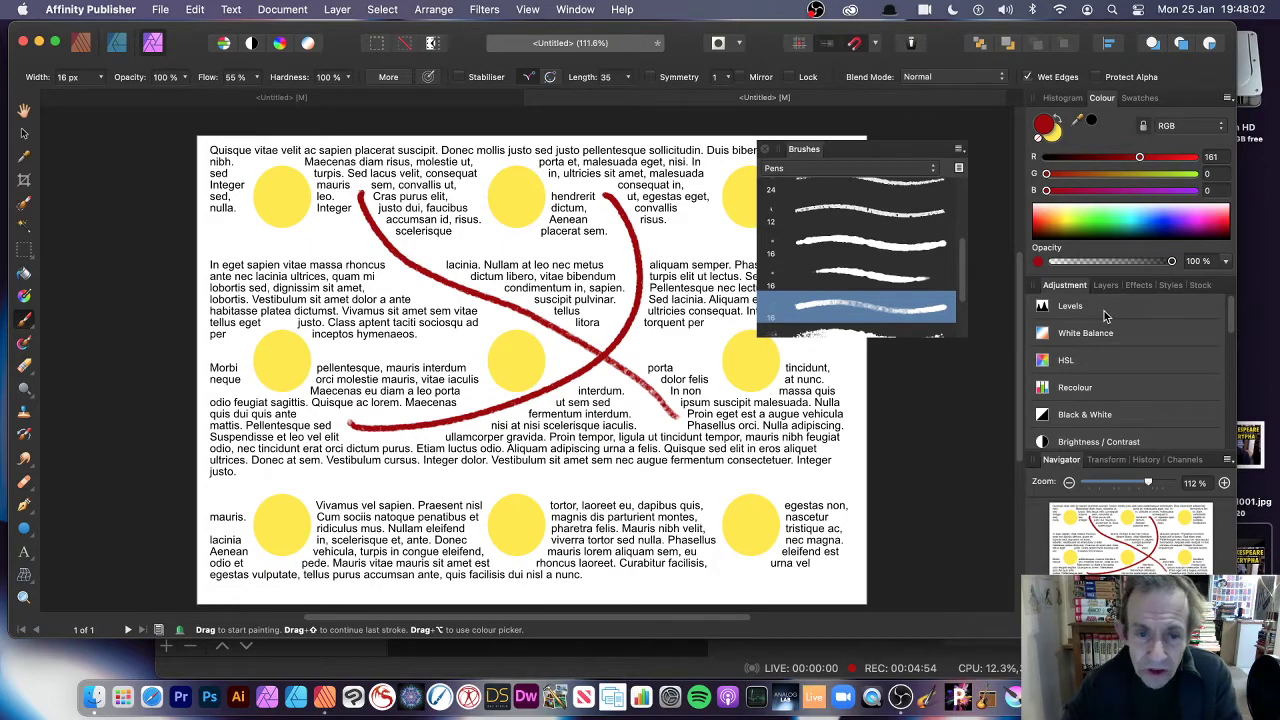
{"action": "key", "text": "super+z"}
{"action": "key", "text": "super+z"}
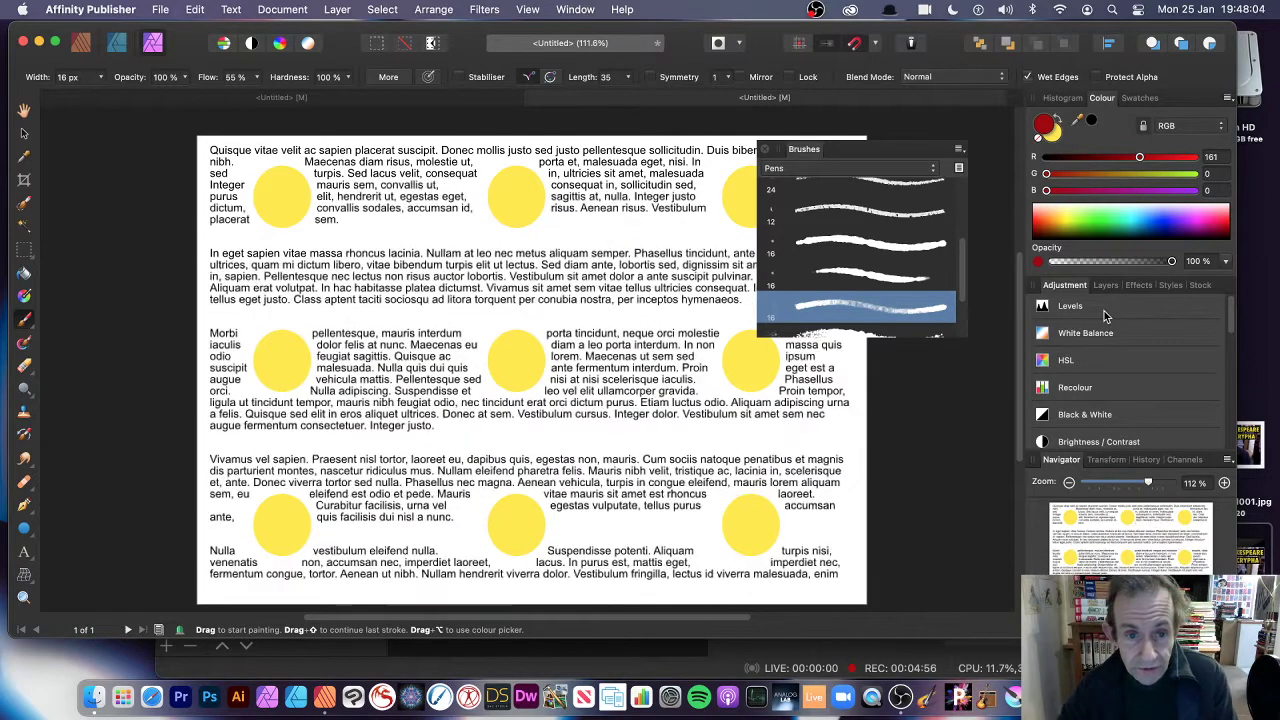
{"action": "mouse_move", "coordinate": [463, 277]}
{"action": "left_mouse_down"}
{"action": "mouse_move", "coordinate": [631, 409]}
{"action": "mouse_move", "coordinate": [375, 435]}
{"action": "mouse_move", "coordinate": [436, 314]}
{"action": "mouse_move", "coordinate": [448, 404]}
{"action": "left_mouse_up"}
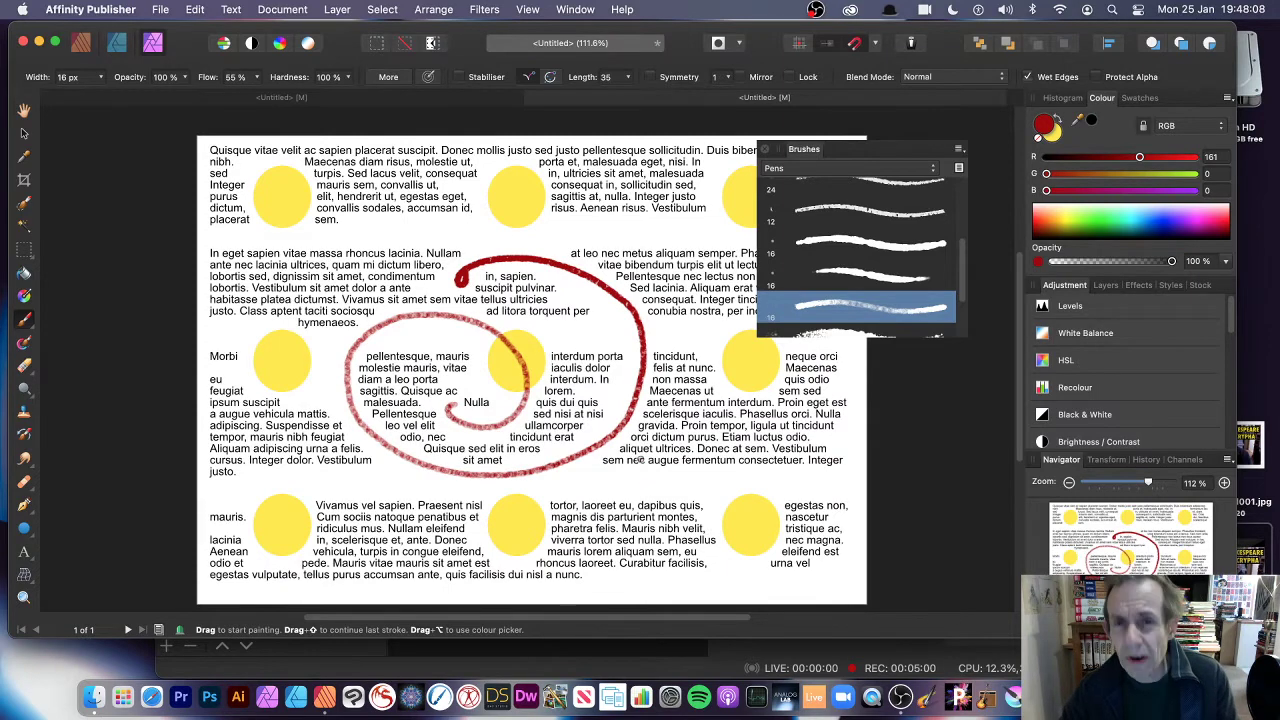
{"action": "key", "text": "super+z"}
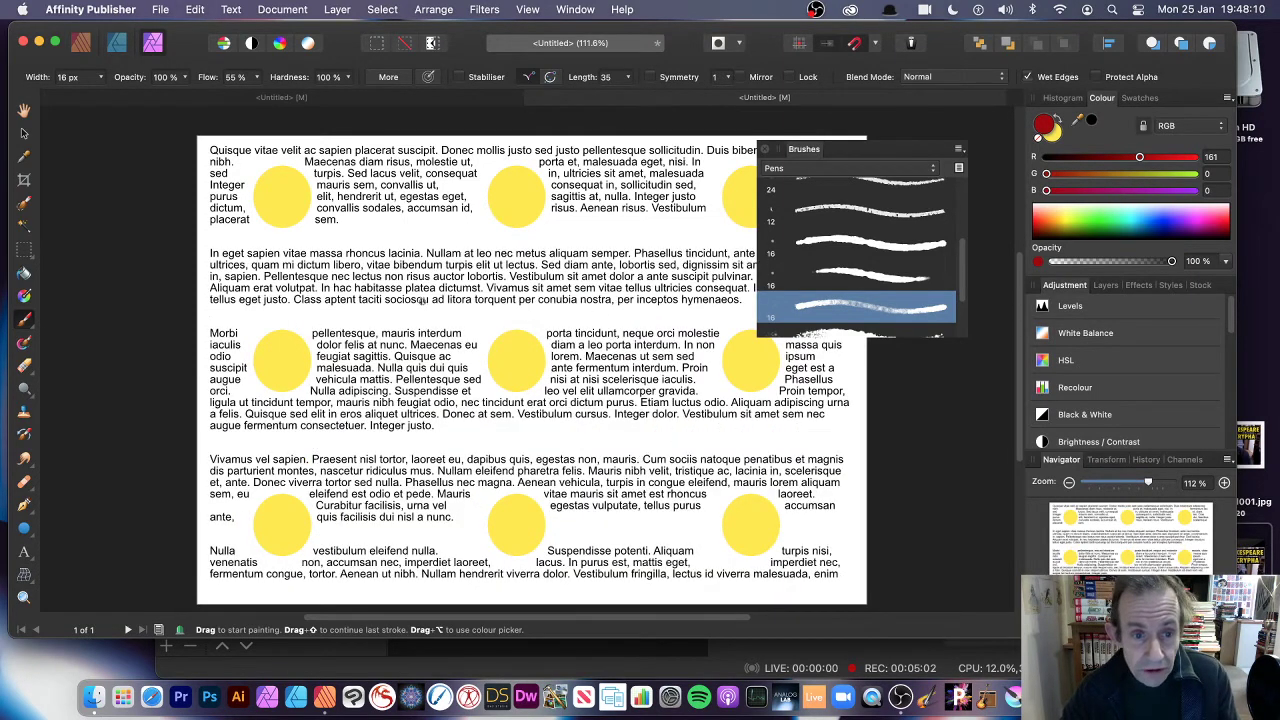
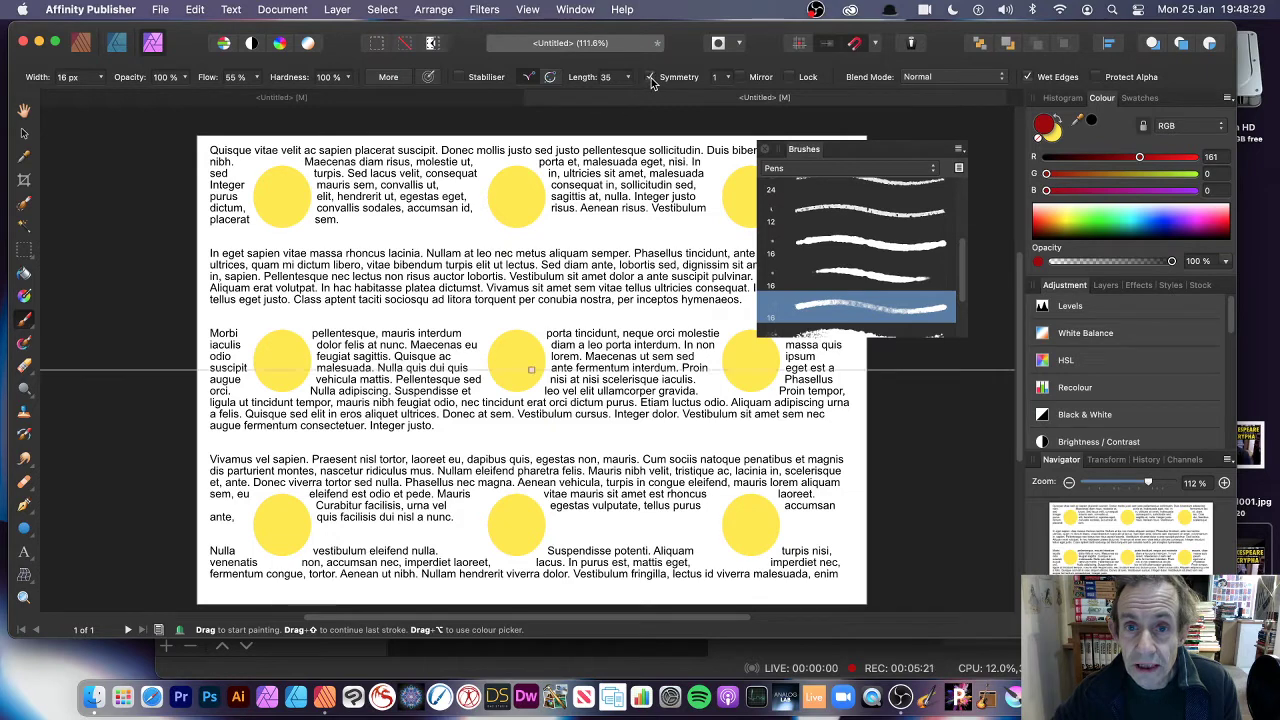
Set the brush symmetry to 5 and paint a wavy stroke radiating from the page centre
{"action": "left_click", "coordinate": [729, 78]}
{"action": "left_click_drag", "start_coordinate": [729, 95], "coordinate": [763, 99]}
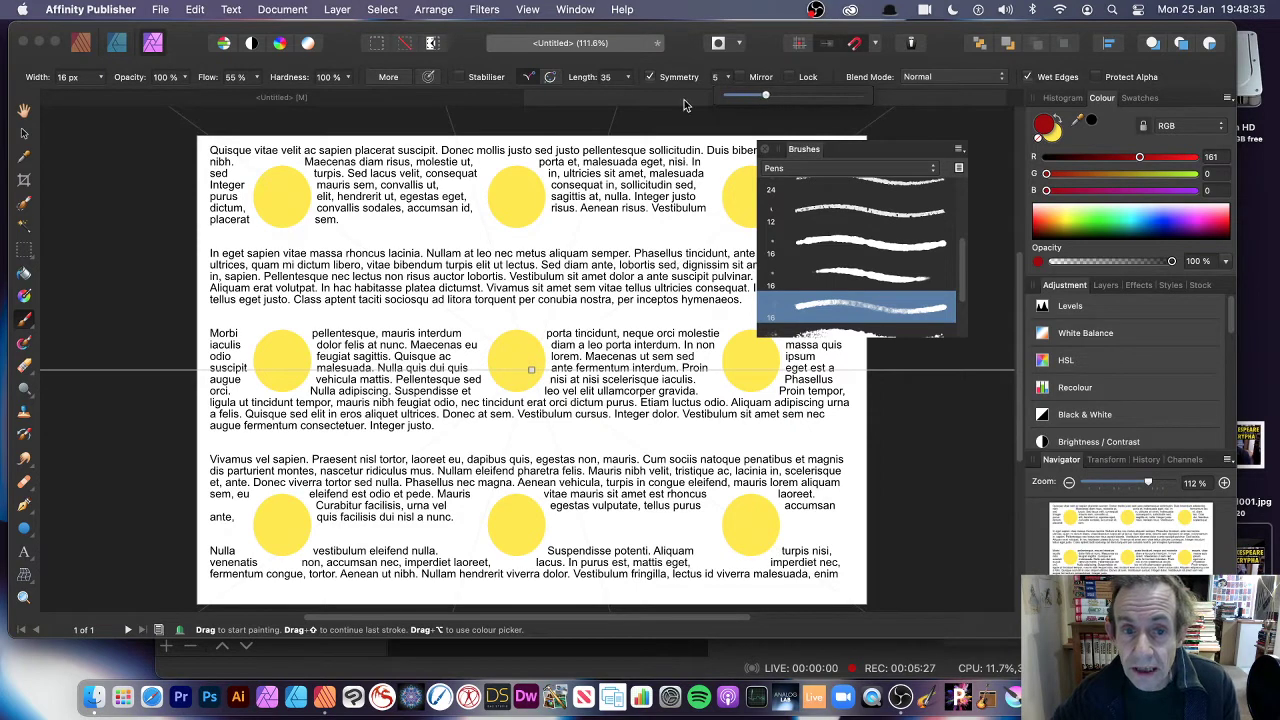
{"action": "mouse_move", "coordinate": [478, 312]}
{"action": "left_mouse_down"}
{"action": "mouse_move", "coordinate": [444, 285]}
{"action": "mouse_move", "coordinate": [436, 240]}
{"action": "left_mouse_up"}
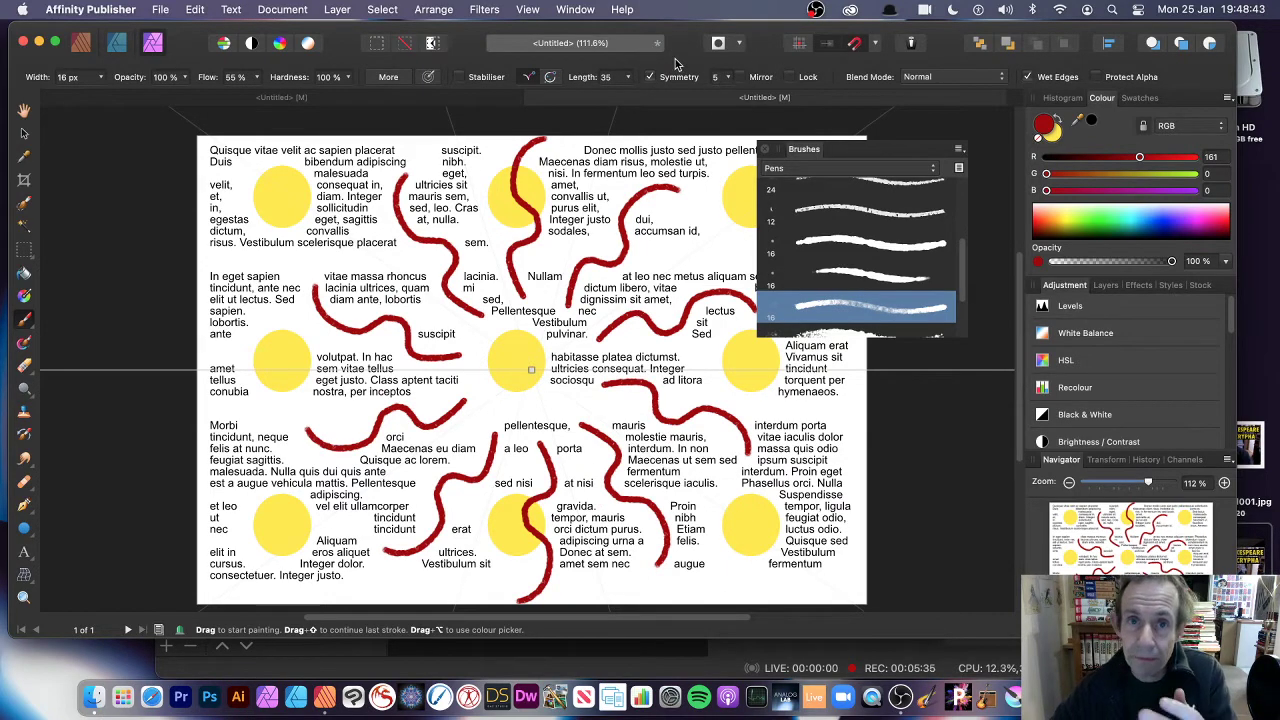
Set the brush symmetry to 7, try a wavy stroke outward from the centre, and undo all the symmetrical strokes
{"action": "left_click", "coordinate": [728, 78]}
{"action": "left_click_drag", "start_coordinate": [730, 100], "coordinate": [748, 100]}
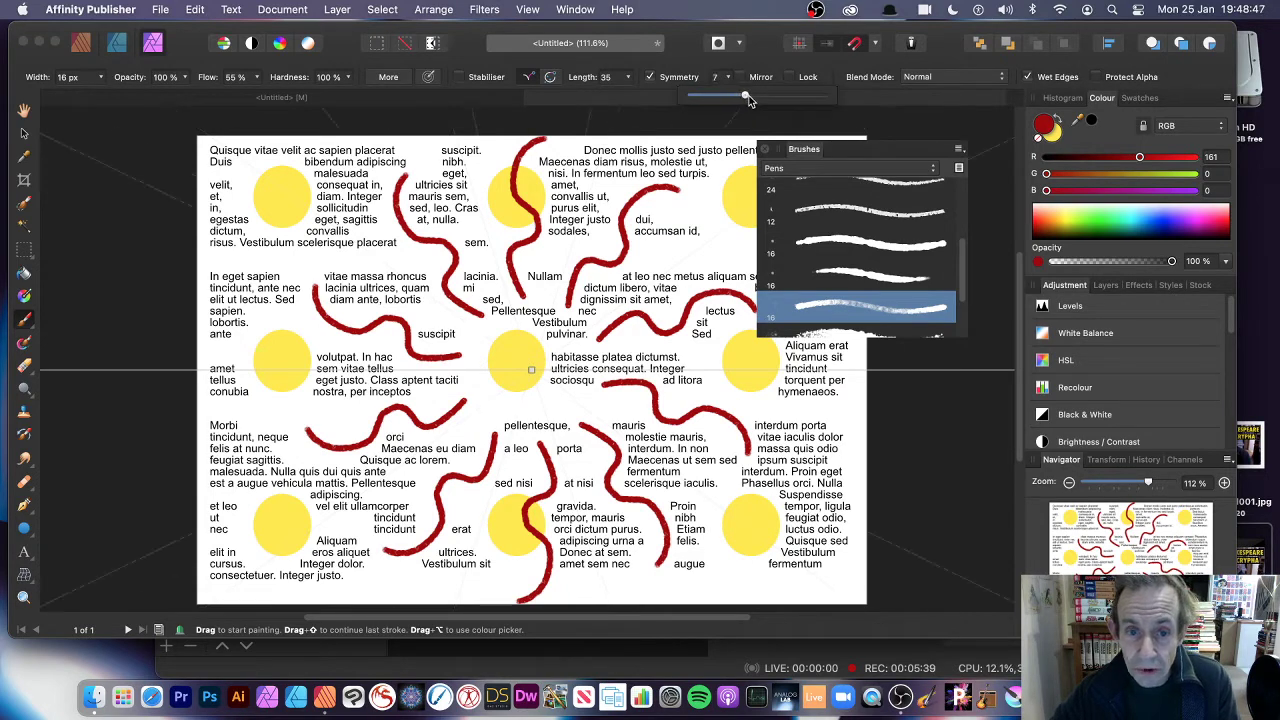
{"action": "mouse_move", "coordinate": [540, 375]}
{"action": "left_mouse_down"}
{"action": "mouse_move", "coordinate": [560, 590]}
{"action": "mouse_move", "coordinate": [700, 230]}
{"action": "left_mouse_up"}
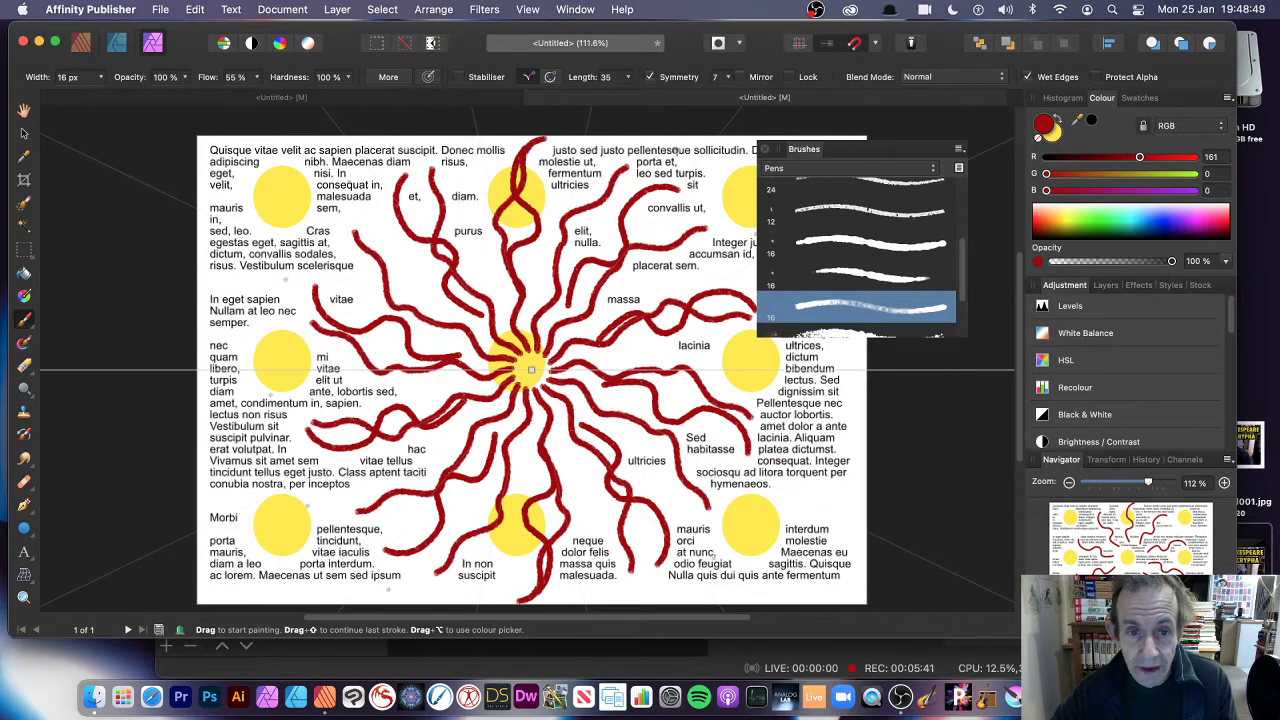
{"action": "key", "text": "super+z"}
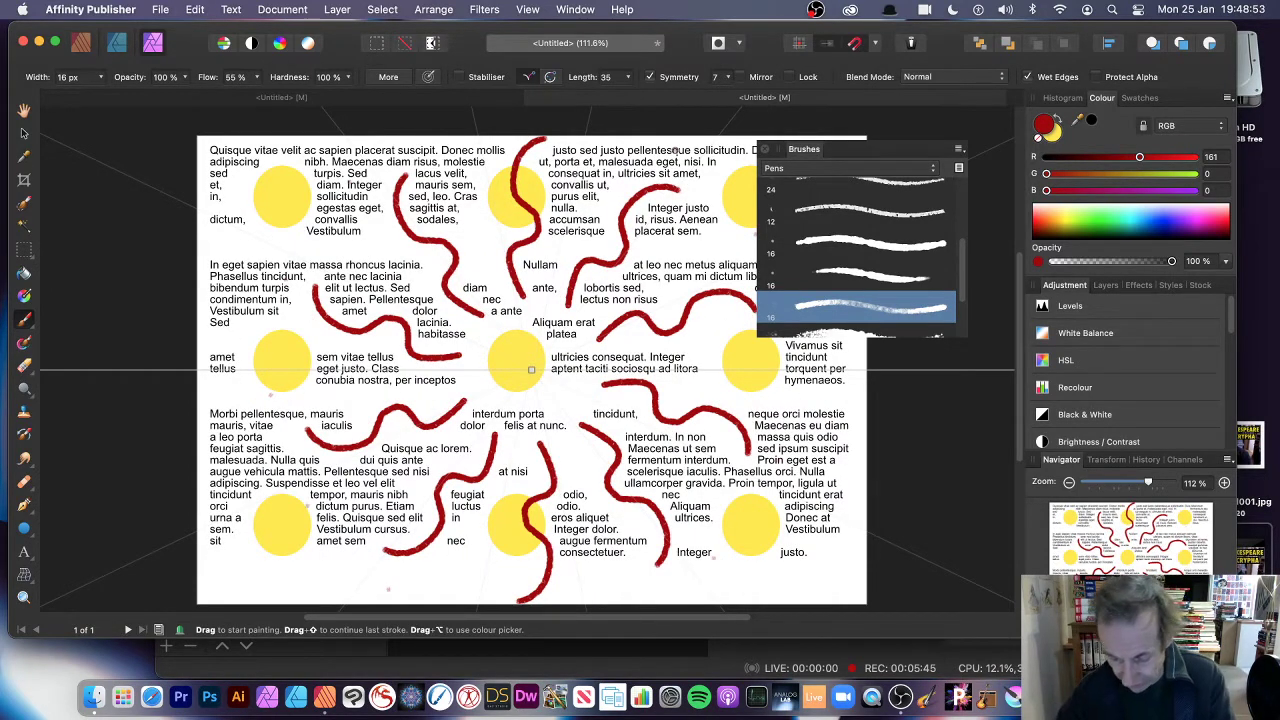
{"action": "key", "text": "super+z"}
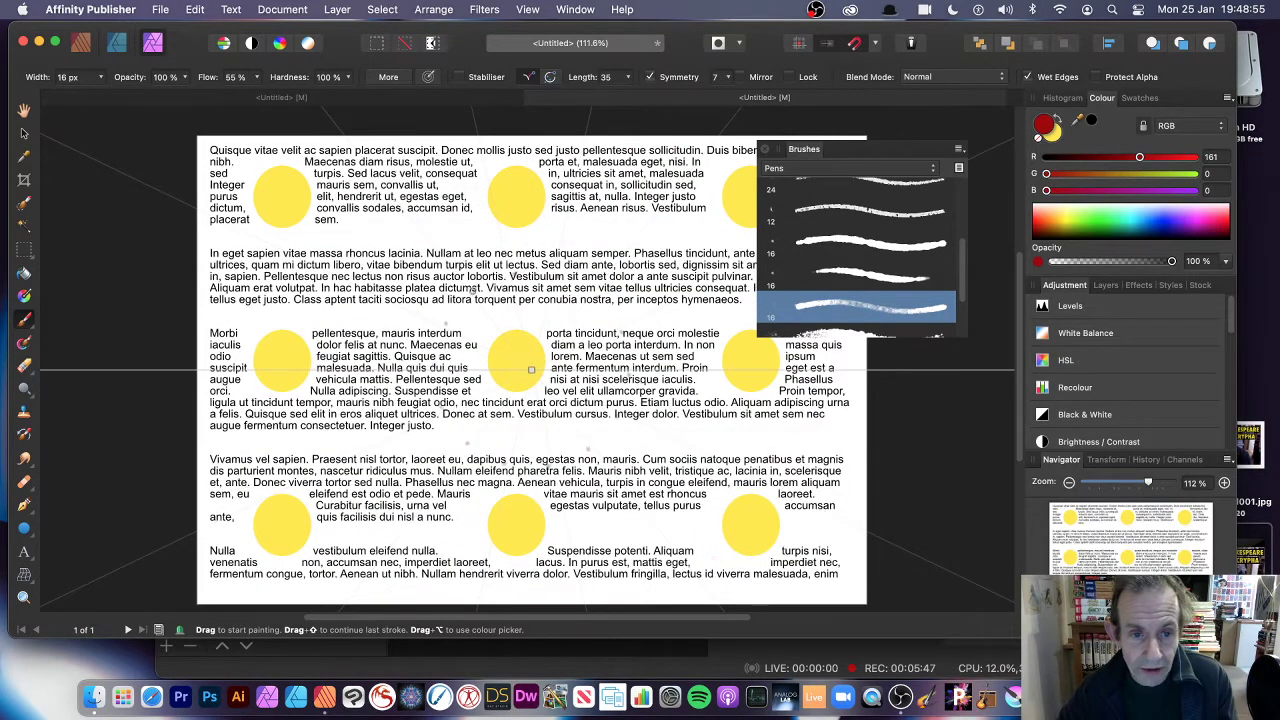
Try a zigzag stroke radiating around the centre with the brush symmetry of 7, and undo it
{"action": "key", "text": "super+shift+z"}
{"action": "key", "text": "super+shift+z"}
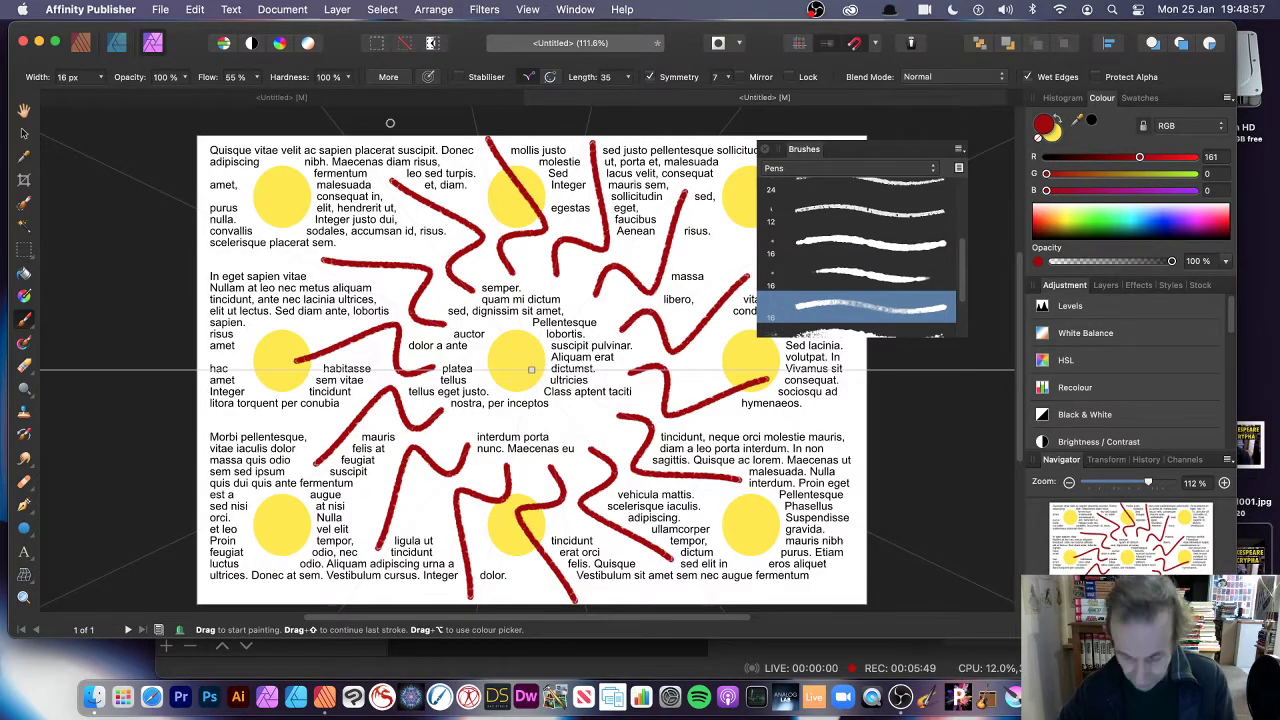
{"action": "key", "text": "super+z"}
{"action": "key", "text": "super+z"}
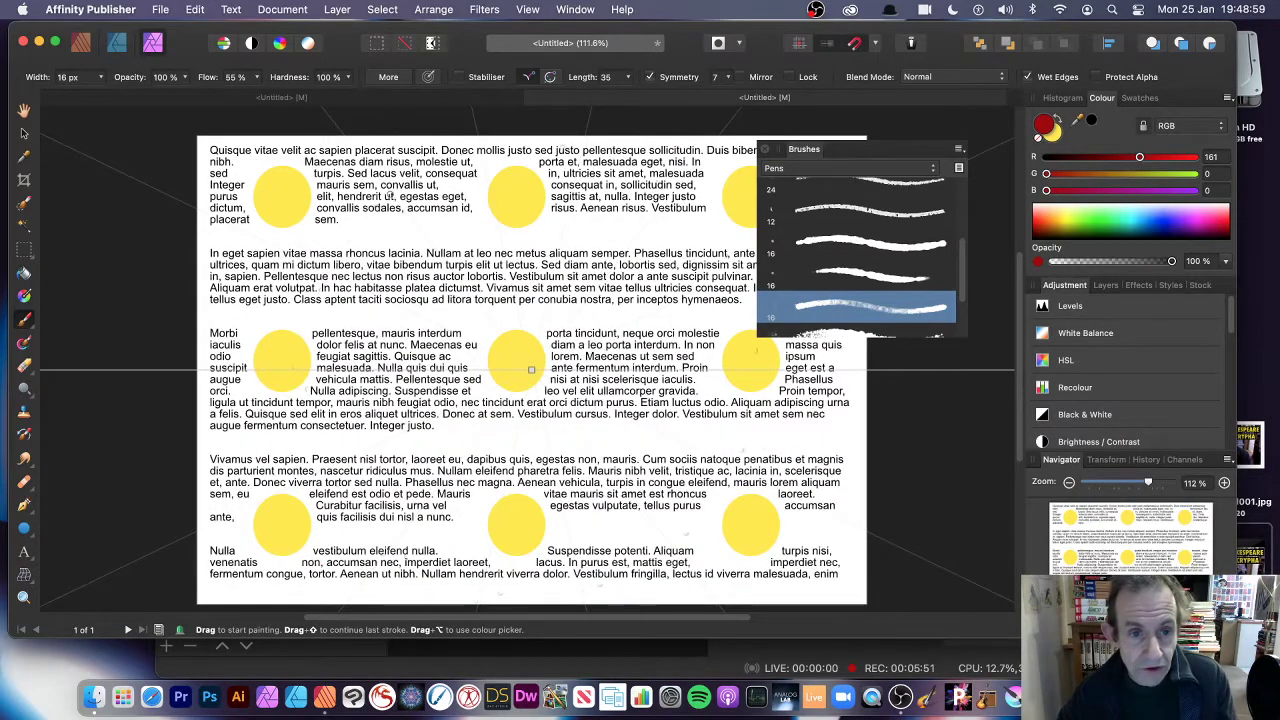
Paint a curving stroke with the brush symmetry of 7 to form a swirl with wavy rays around the central circle
{"action": "key", "text": "super+shift+z"}
{"action": "key", "text": "super+shift+z"}
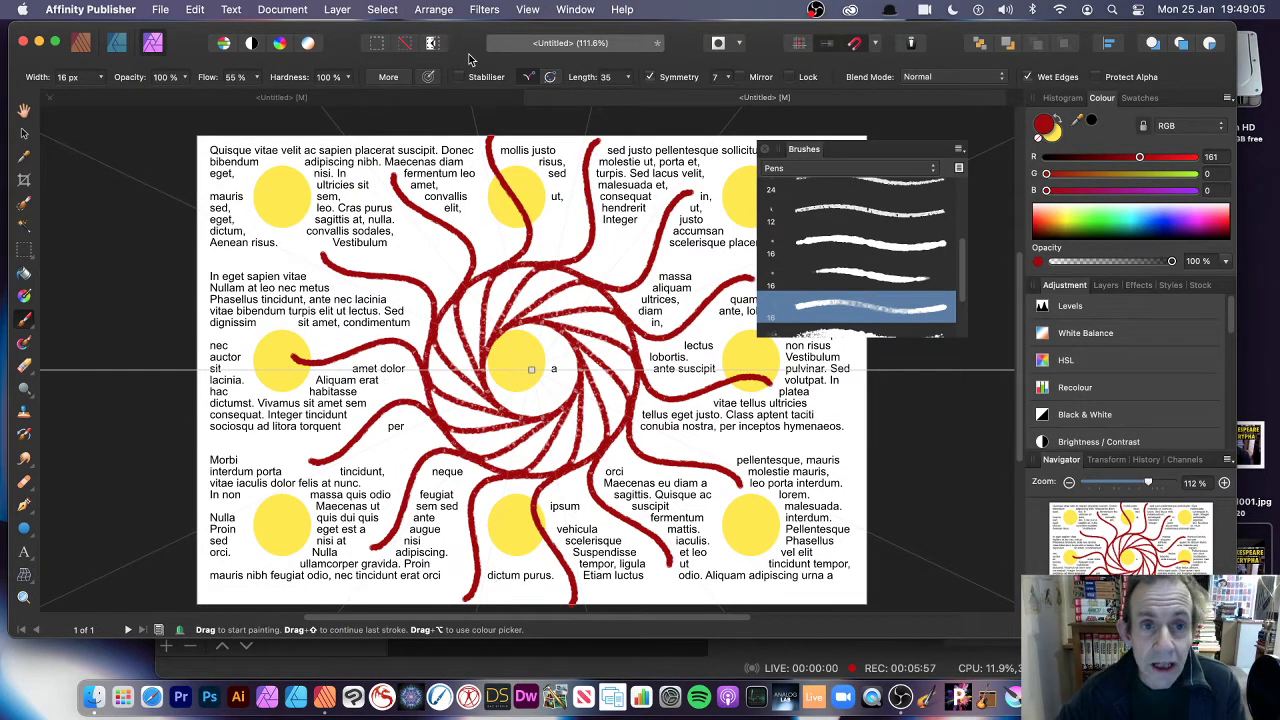
Open the Procedural Texture filter for the painted layer and choose the Chequered preset
{"action": "left_click", "coordinate": [496, 10]}
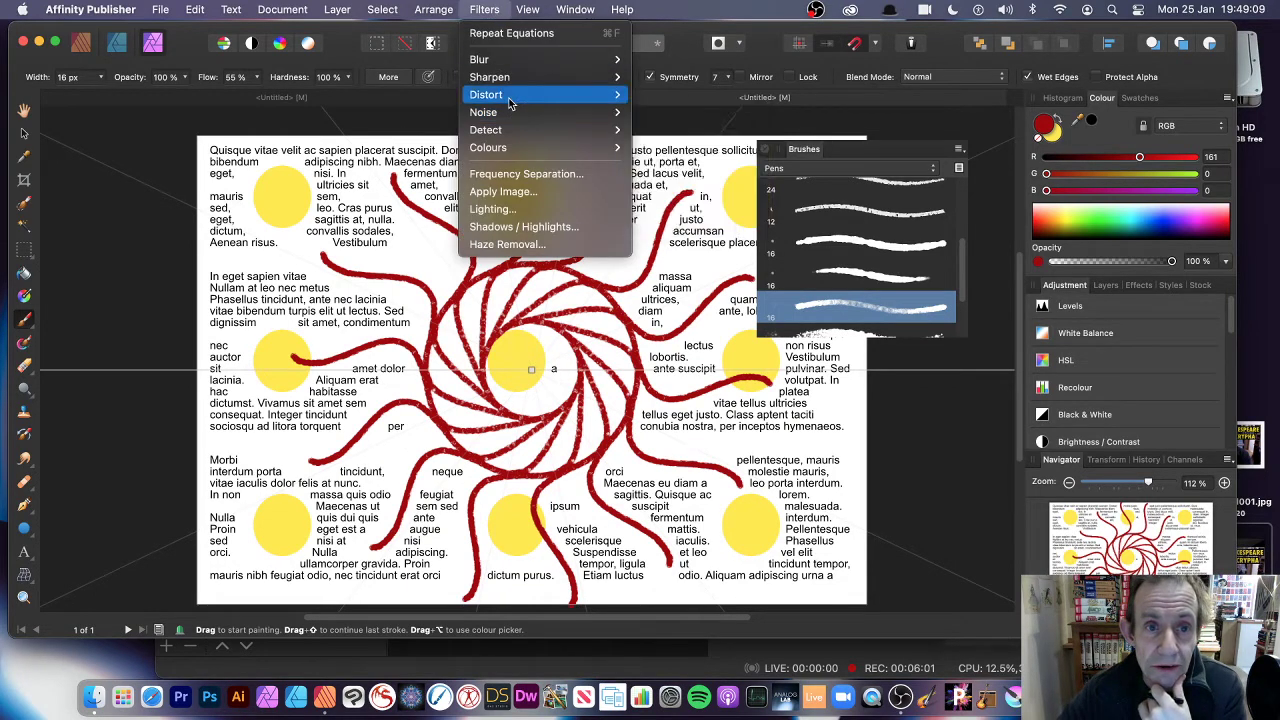
{"action": "mouse_move", "coordinate": [512, 98]}
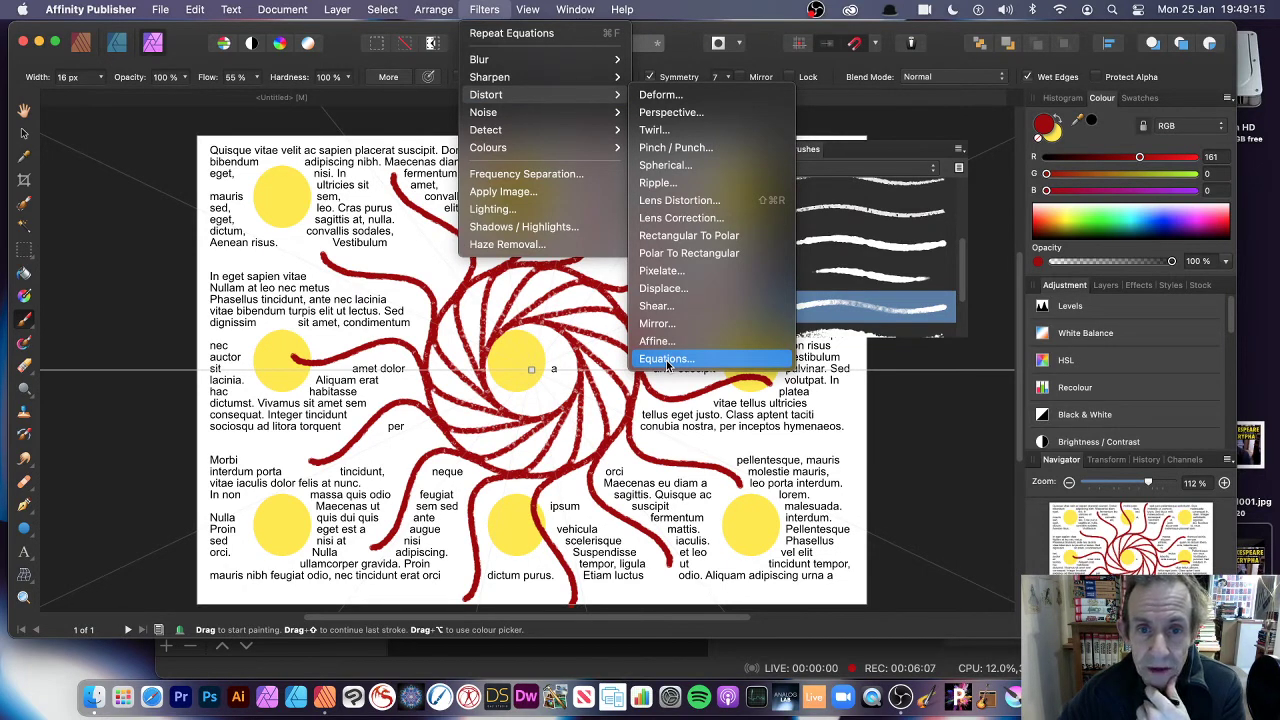
{"action": "mouse_move", "coordinate": [560, 148]}
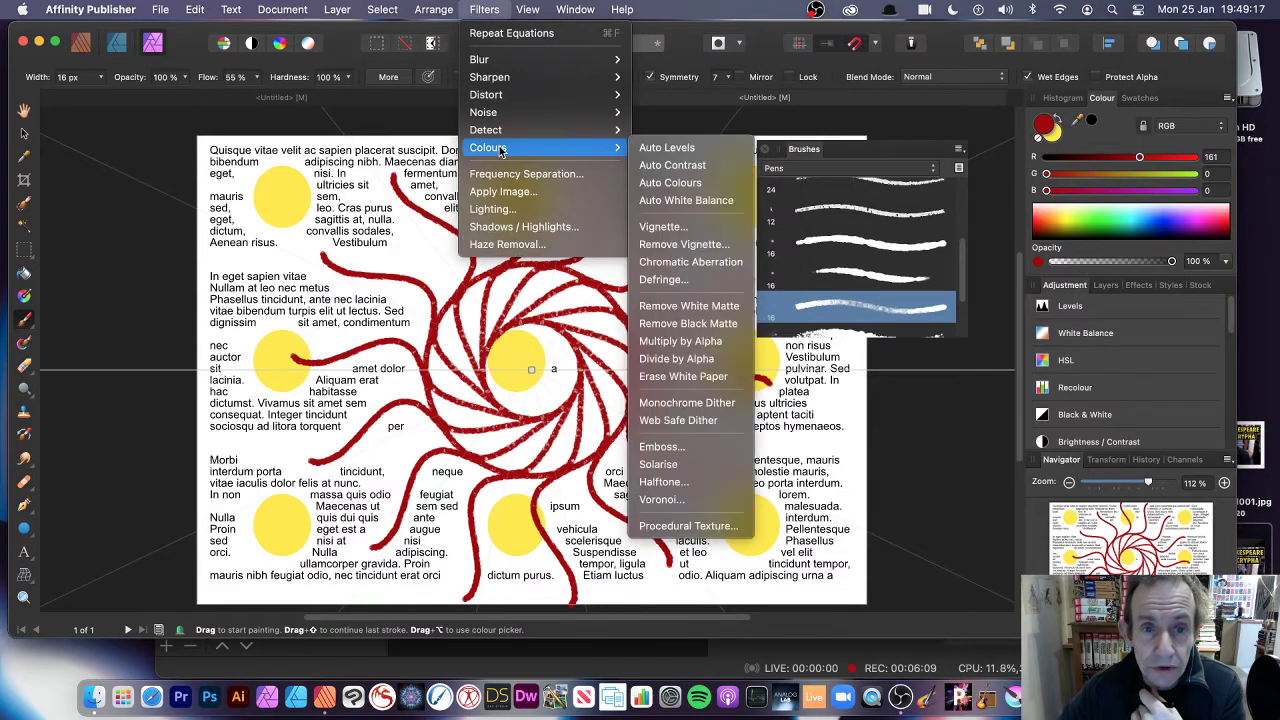
{"action": "left_click", "coordinate": [686, 530]}
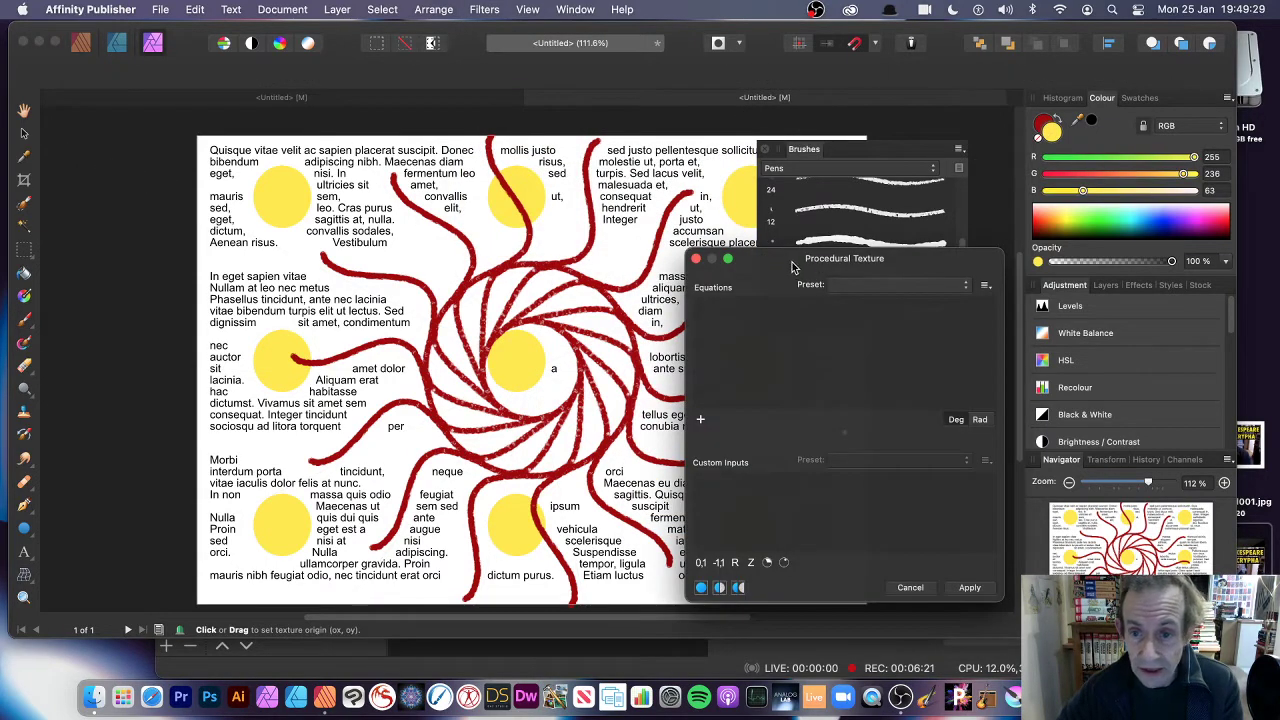
{"action": "left_click_drag", "start_coordinate": [791, 266], "coordinate": [630, 175]}
{"action": "left_click", "coordinate": [708, 203]}
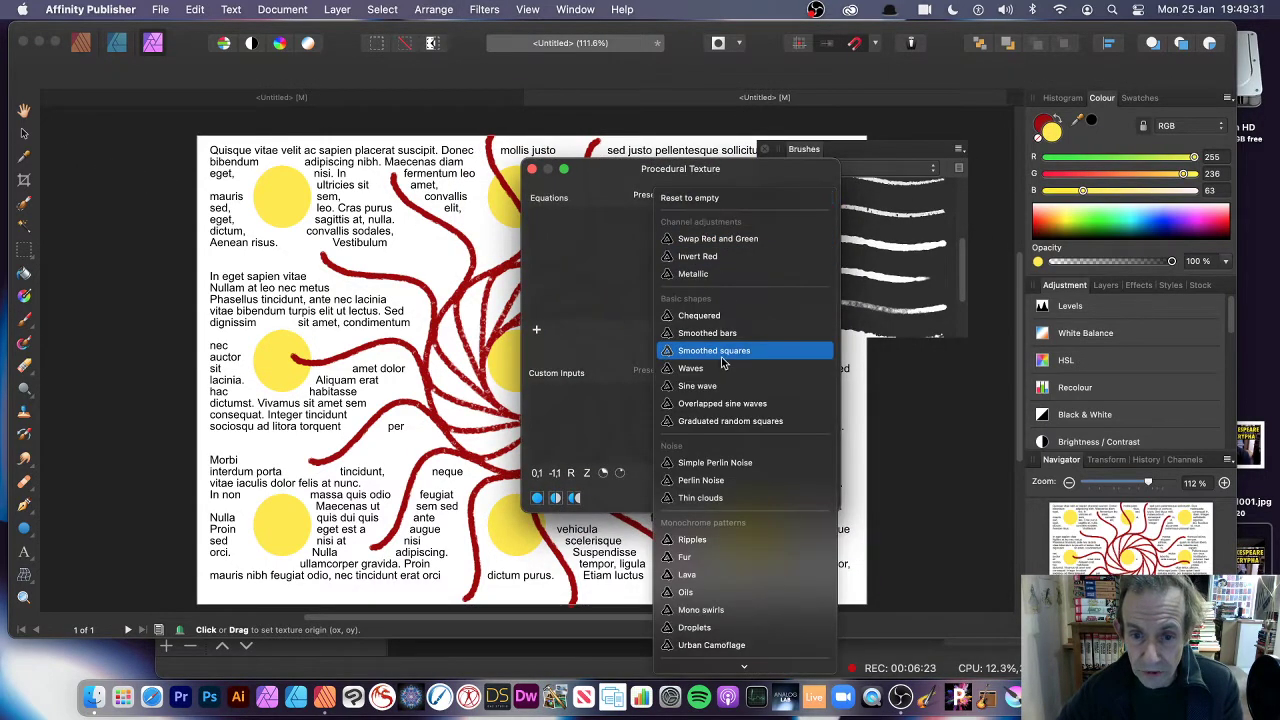
{"action": "left_click", "coordinate": [726, 316]}
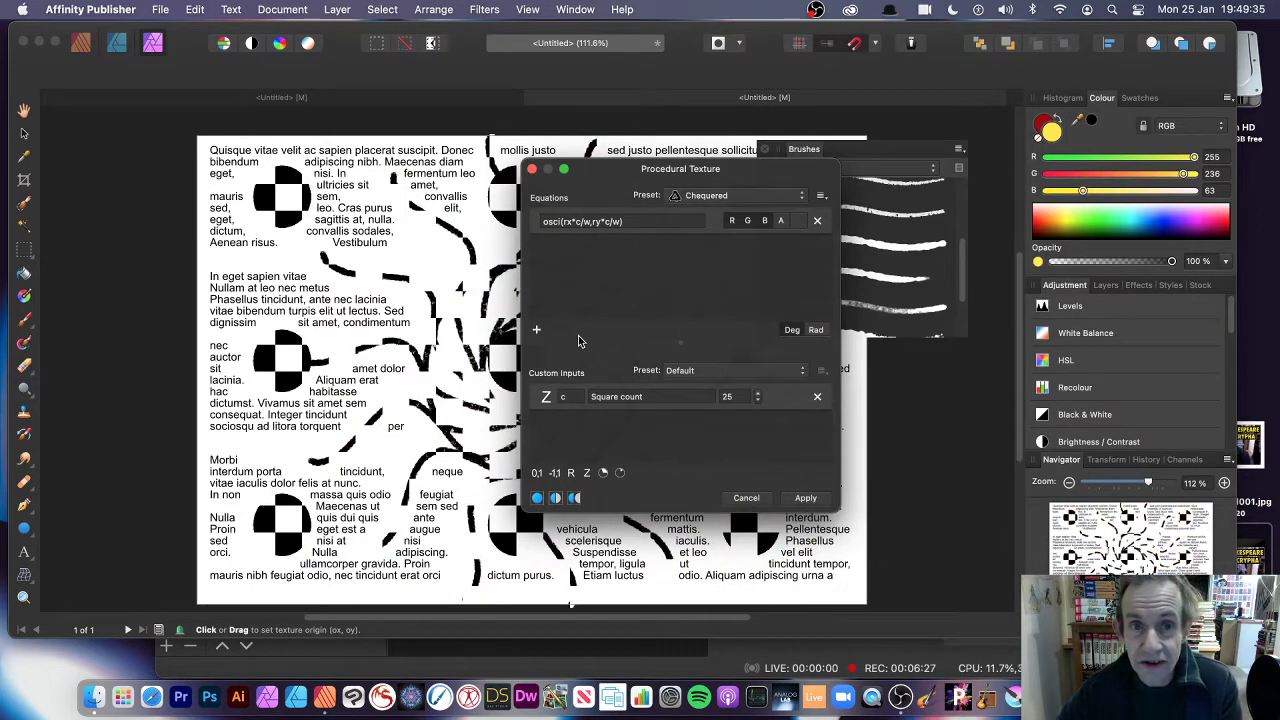
Cancel the Procedural Texture filter and open the Deform distortion filter for the painted layer
{"action": "left_click", "coordinate": [746, 498]}
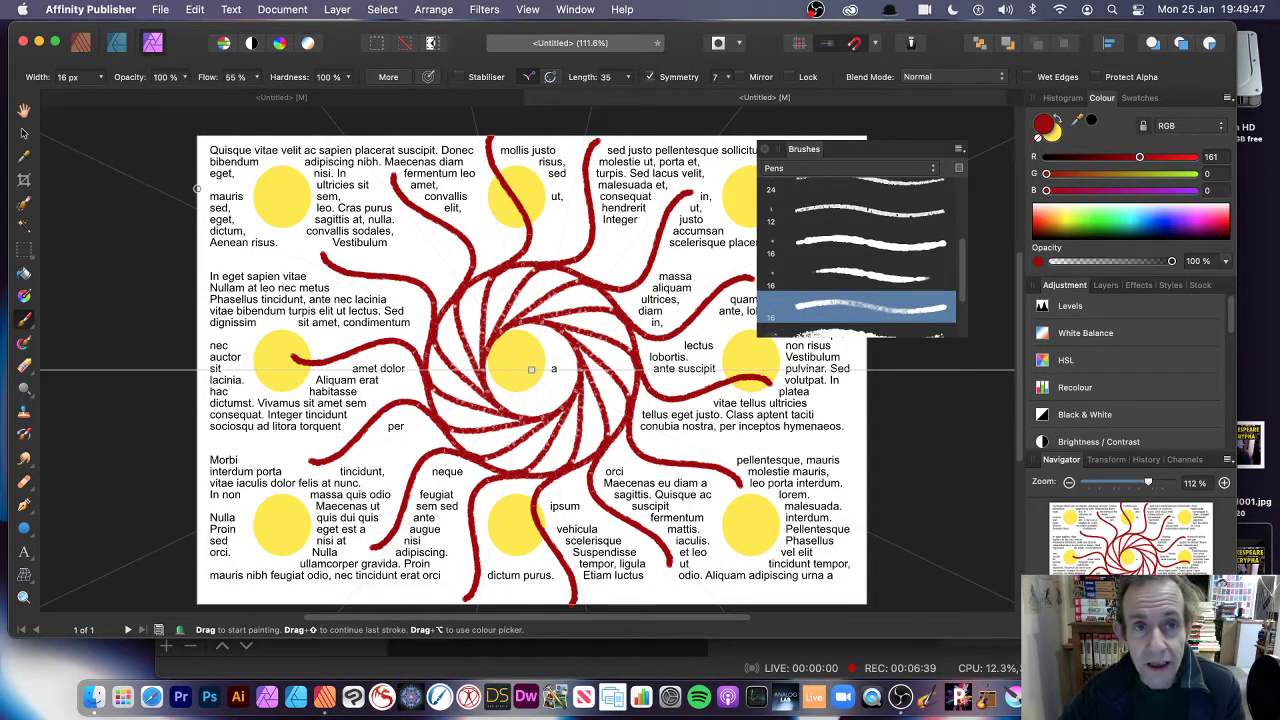
{"action": "left_click", "coordinate": [488, 10]}
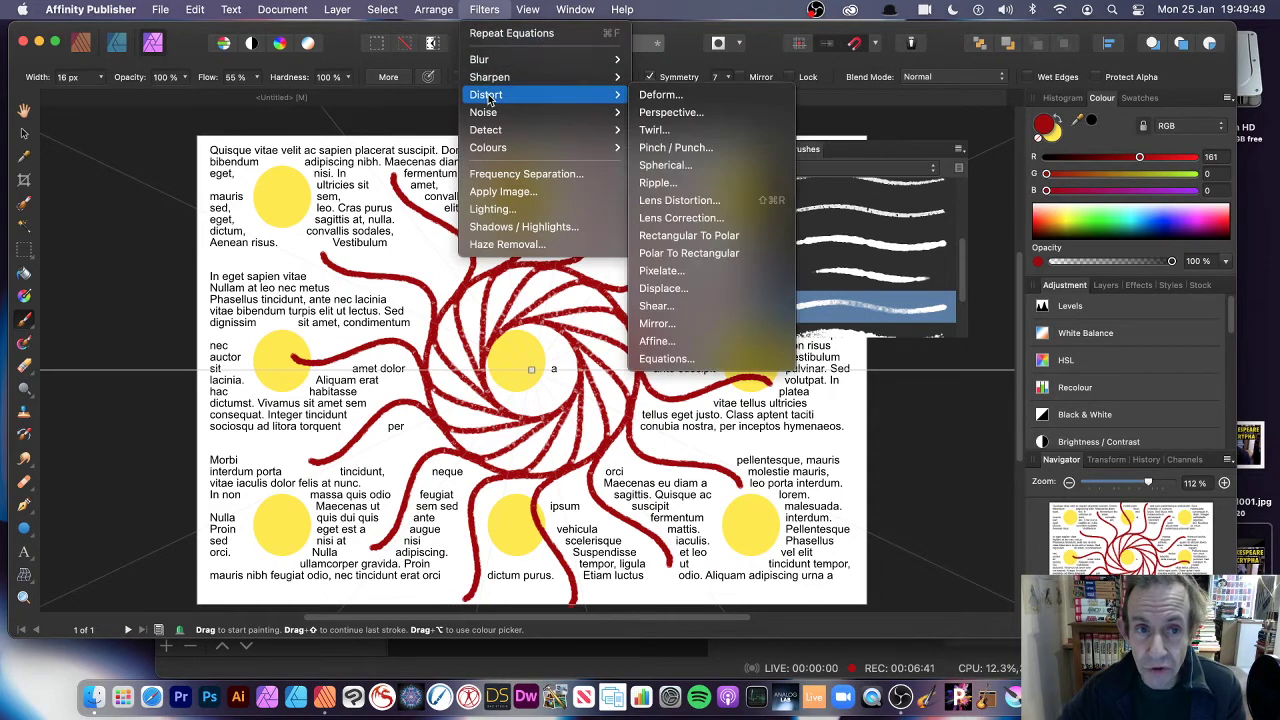
{"action": "left_click", "coordinate": [665, 95]}
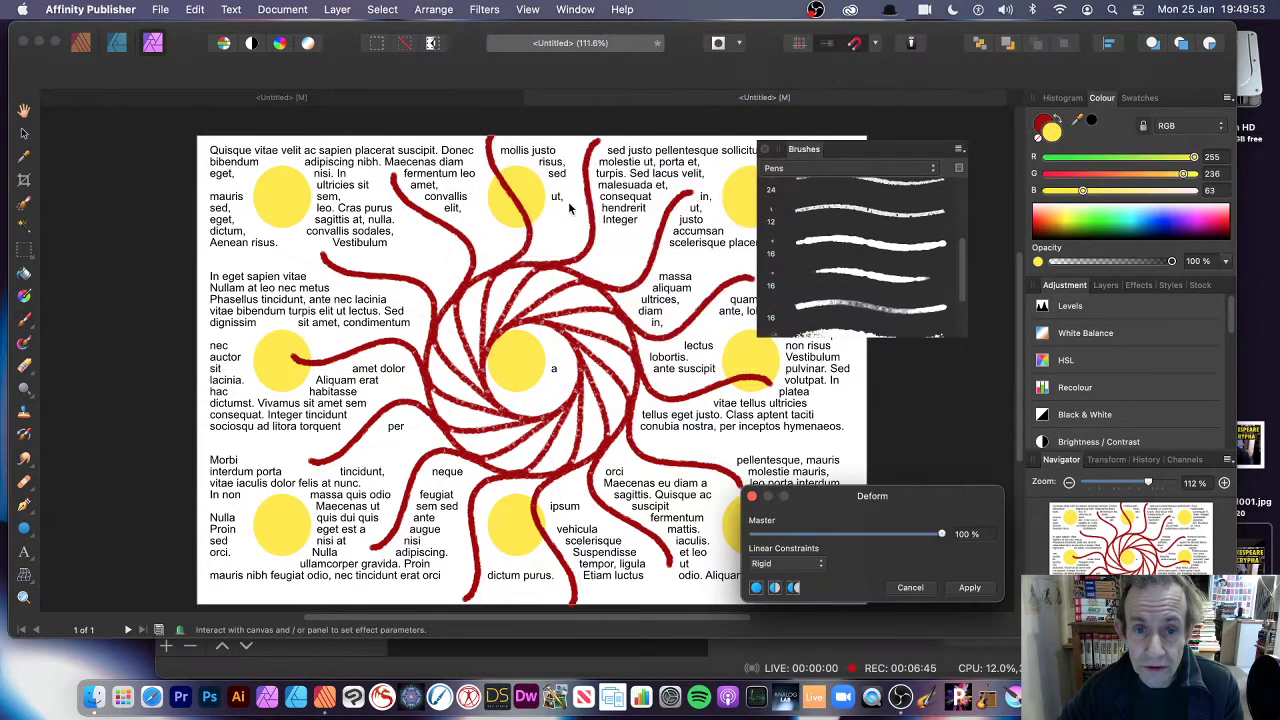
{"action": "left_click_drag", "start_coordinate": [877, 502], "coordinate": [660, 314]}
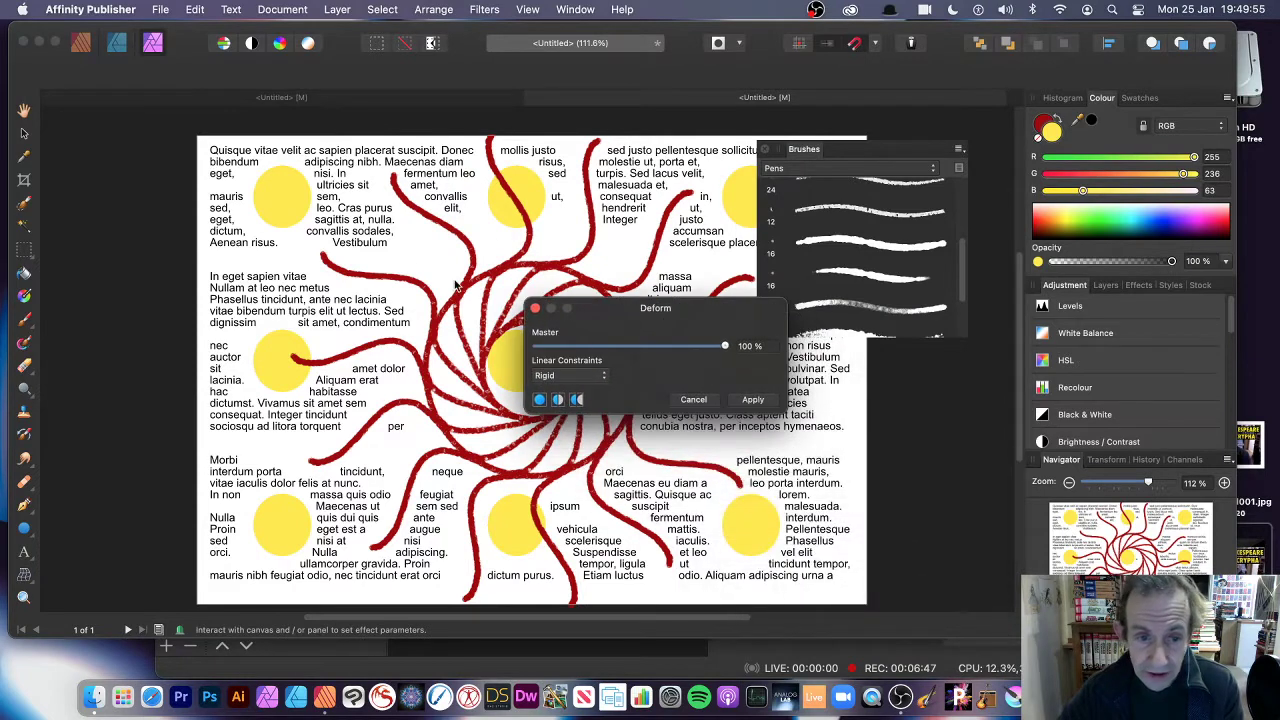
Place six Deform control points around the swirl and set Linear Constraints to Similarity
{"action": "left_click", "coordinate": [325, 217]}
{"action": "left_click", "coordinate": [371, 323]}
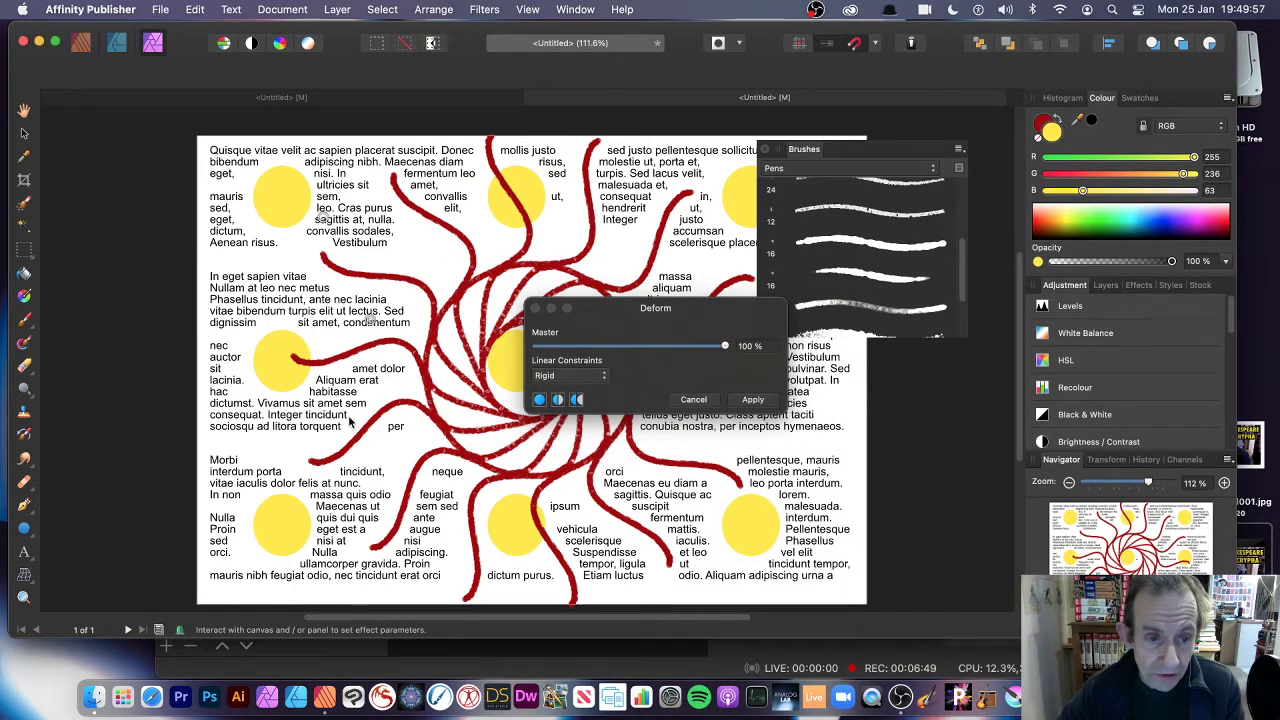
{"action": "left_click", "coordinate": [344, 409]}
{"action": "left_click", "coordinate": [405, 455]}
{"action": "left_click", "coordinate": [587, 518]}
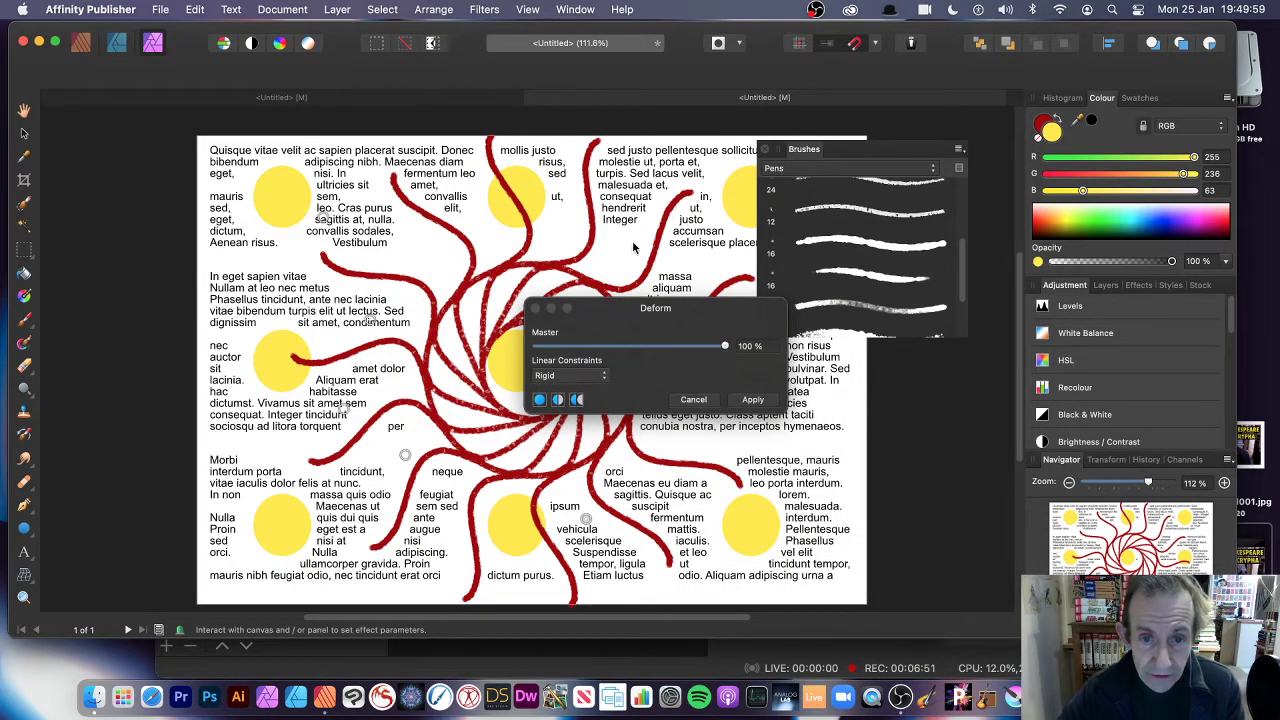
{"action": "left_click", "coordinate": [633, 220]}
{"action": "left_click", "coordinate": [569, 376]}
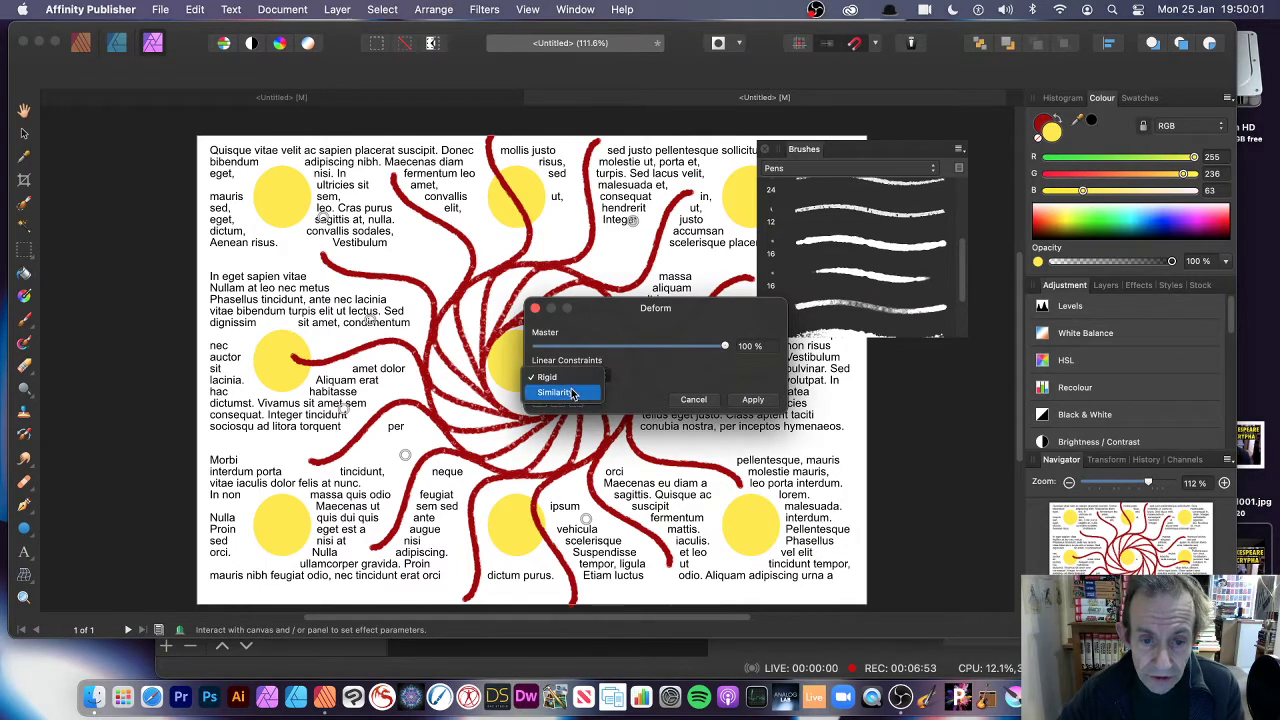
{"action": "left_click", "coordinate": [571, 393]}
{"action": "left_click_drag", "start_coordinate": [600, 312], "coordinate": [741, 253]}
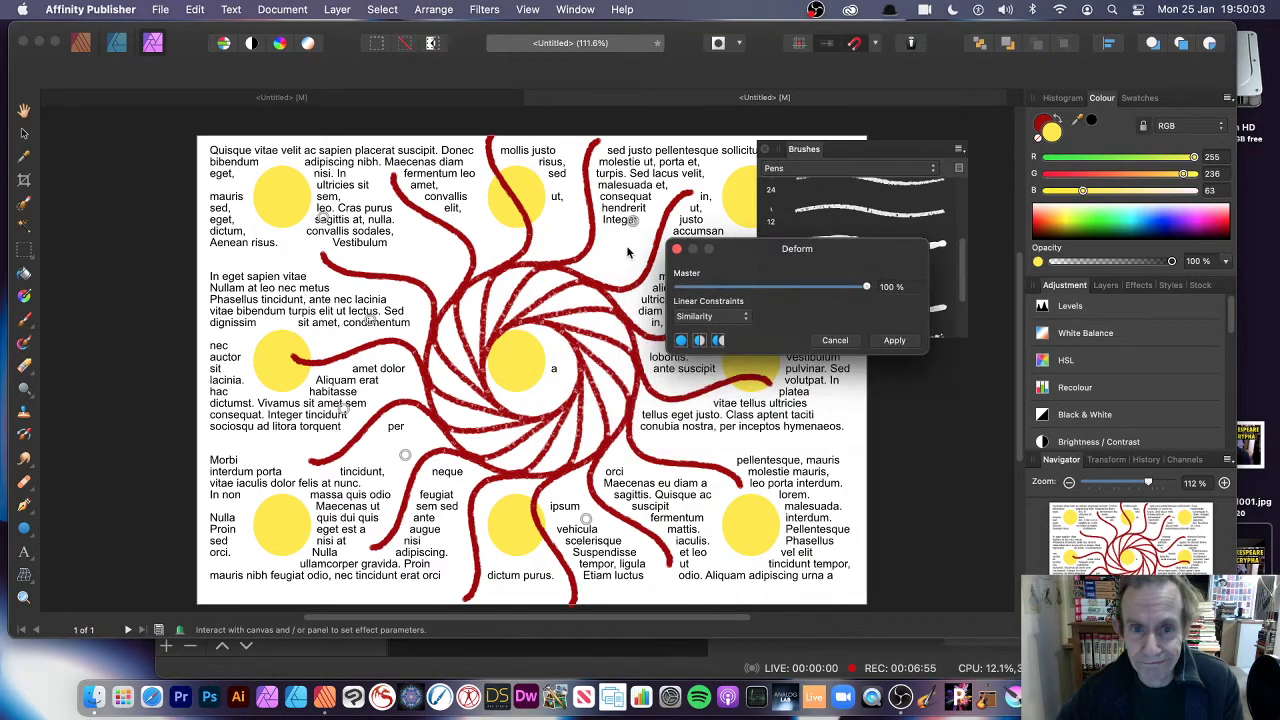
Pull Deform points at the upper right, upper left and inside the swirl to warp the artwork, and apply the distortion
{"action": "left_click_drag", "start_coordinate": [637, 228], "coordinate": [736, 150]}
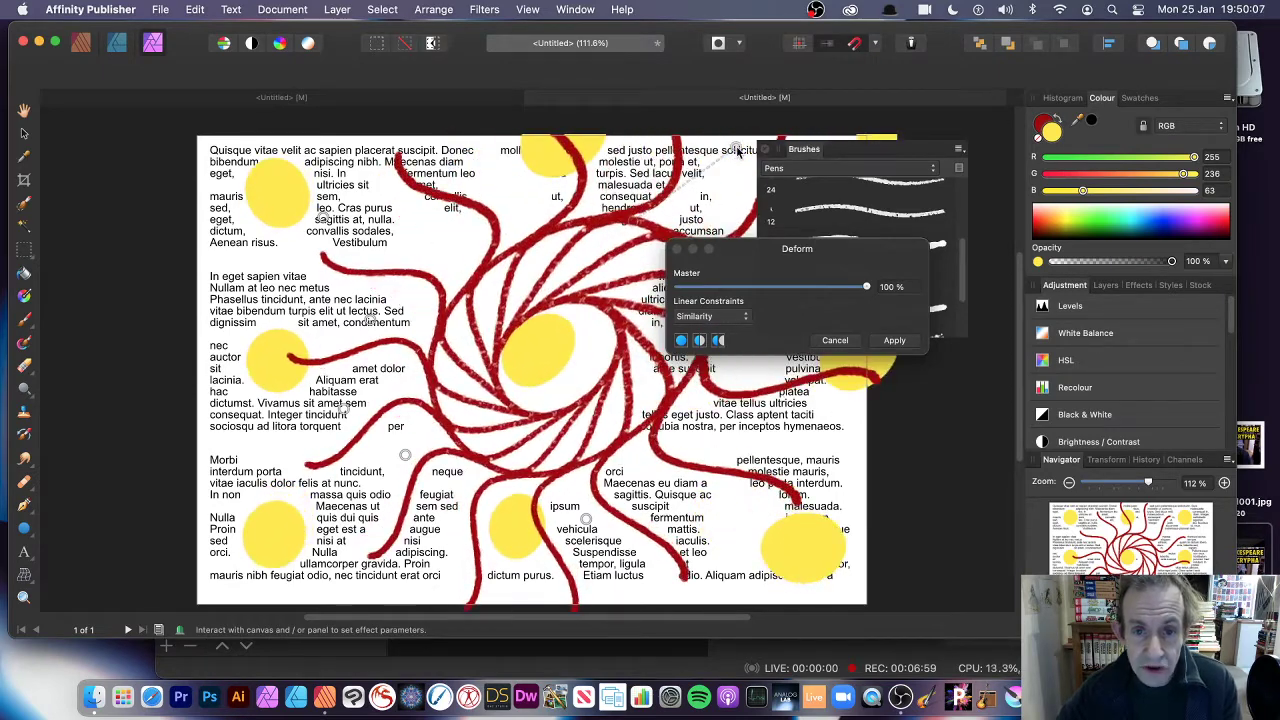
{"action": "left_click_drag", "start_coordinate": [509, 270], "coordinate": [398, 256]}
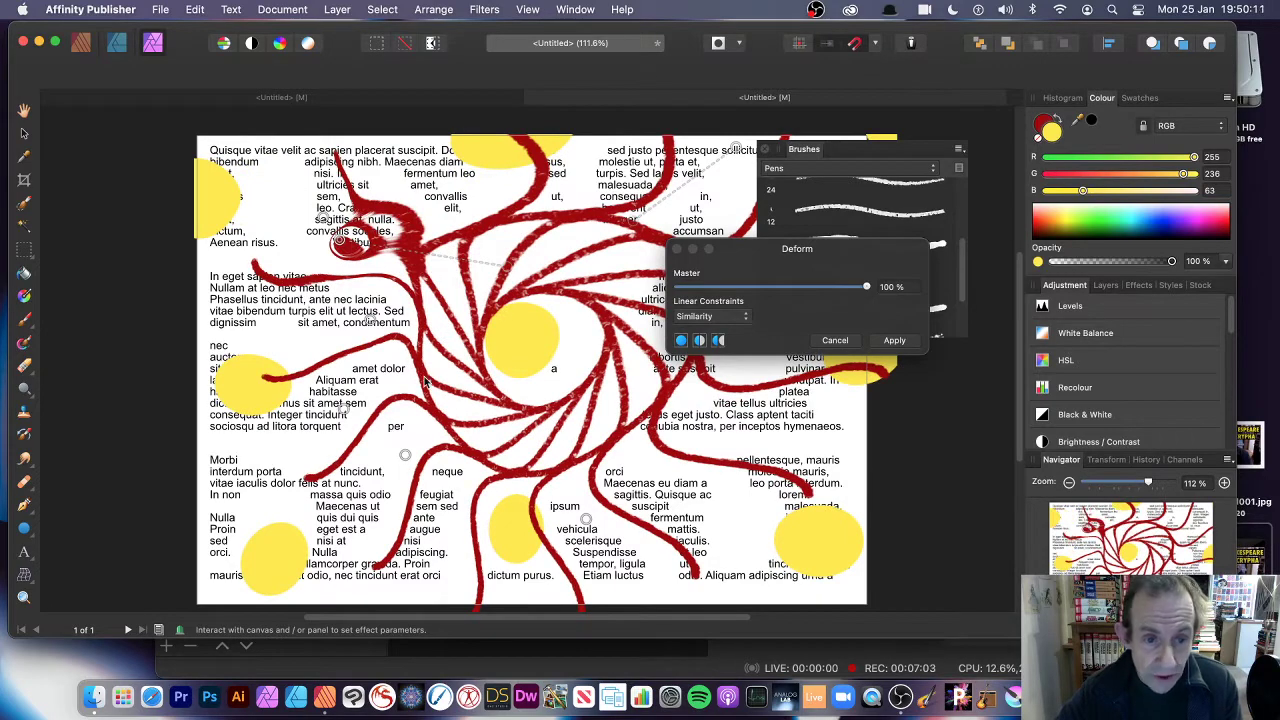
{"action": "left_click", "coordinate": [444, 323]}
{"action": "mouse_move", "coordinate": [444, 323]}
{"action": "left_mouse_down"}
{"action": "mouse_move", "coordinate": [460, 335]}
{"action": "mouse_move", "coordinate": [440, 350]}
{"action": "mouse_move", "coordinate": [568, 293]}
{"action": "left_mouse_up"}
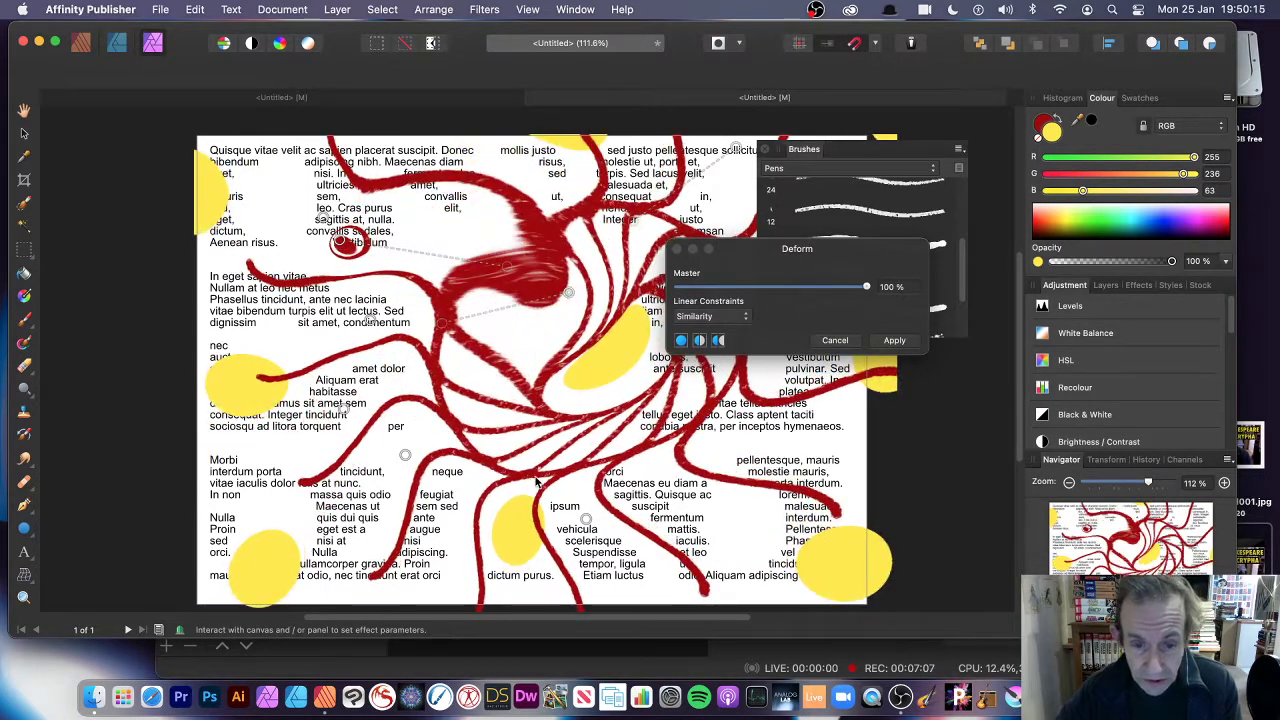
{"action": "left_click", "coordinate": [530, 418]}
{"action": "left_click_drag", "start_coordinate": [530, 418], "coordinate": [510, 362]}
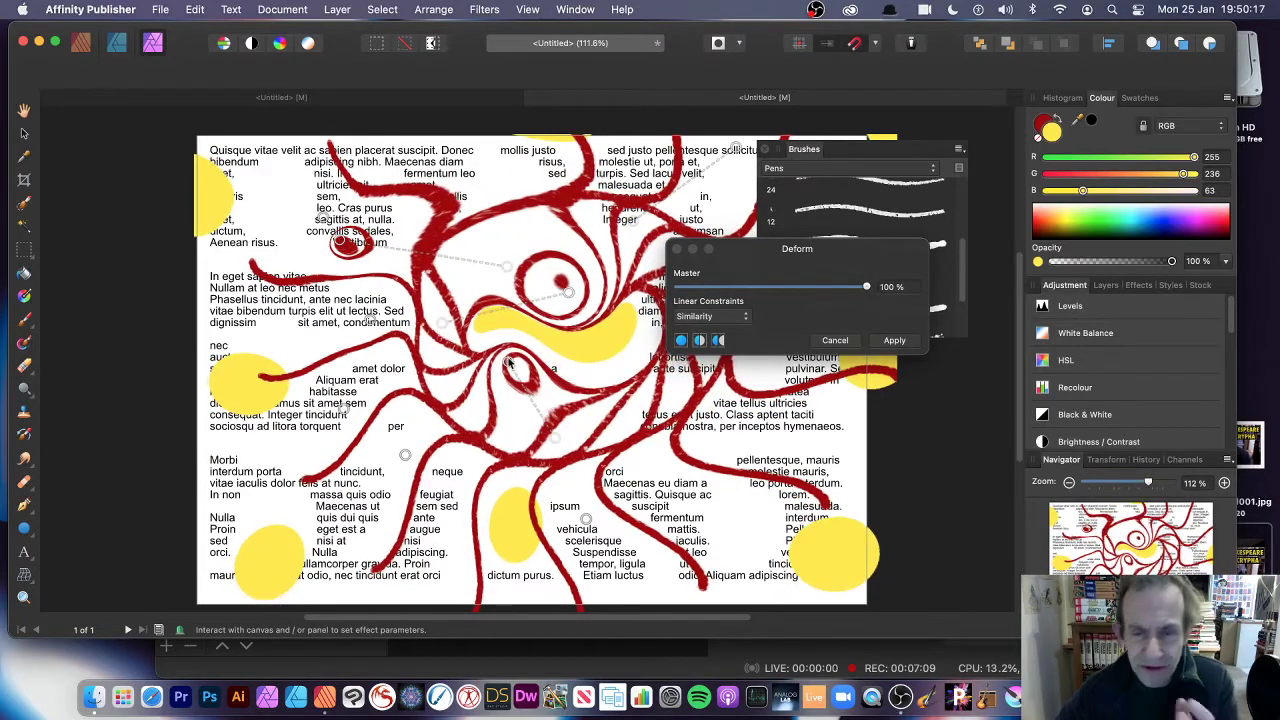
{"action": "left_click", "coordinate": [893, 342]}
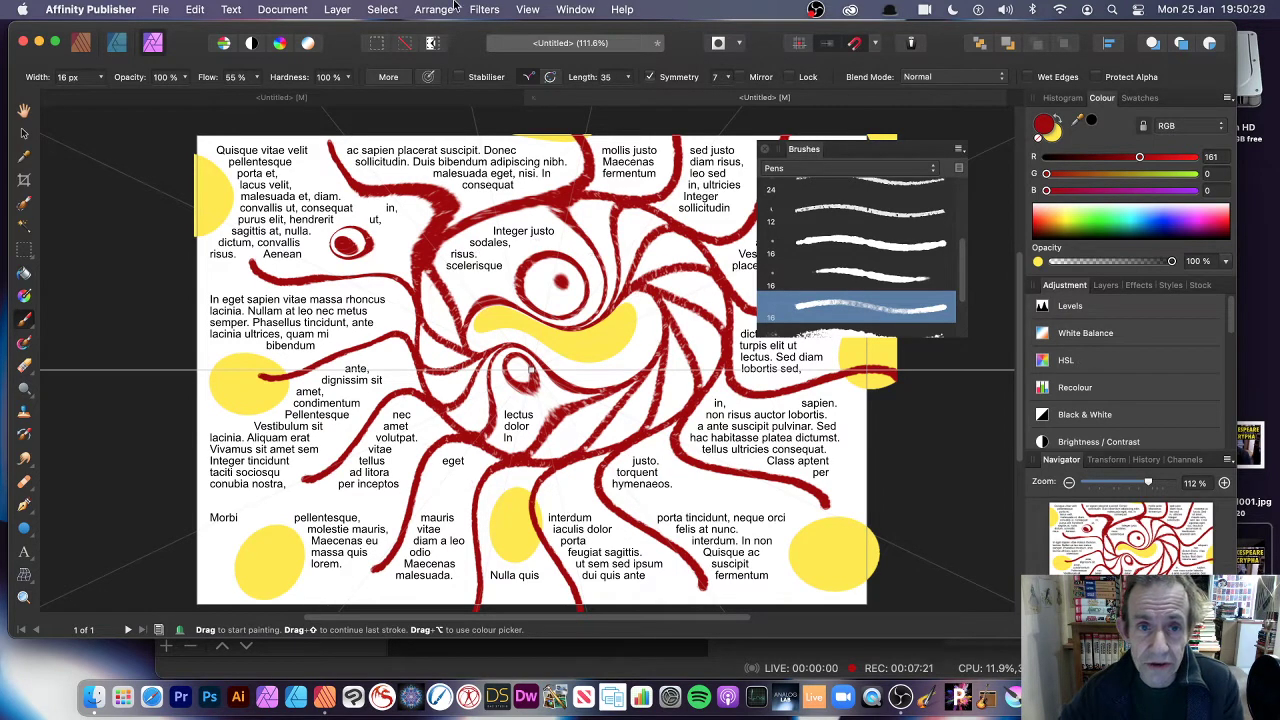
In the Publisher Persona, shrink the distorted pixel artwork into the page's upper-left area and place a duplicate towards the lower right
{"action": "left_click", "coordinate": [101, 12]}
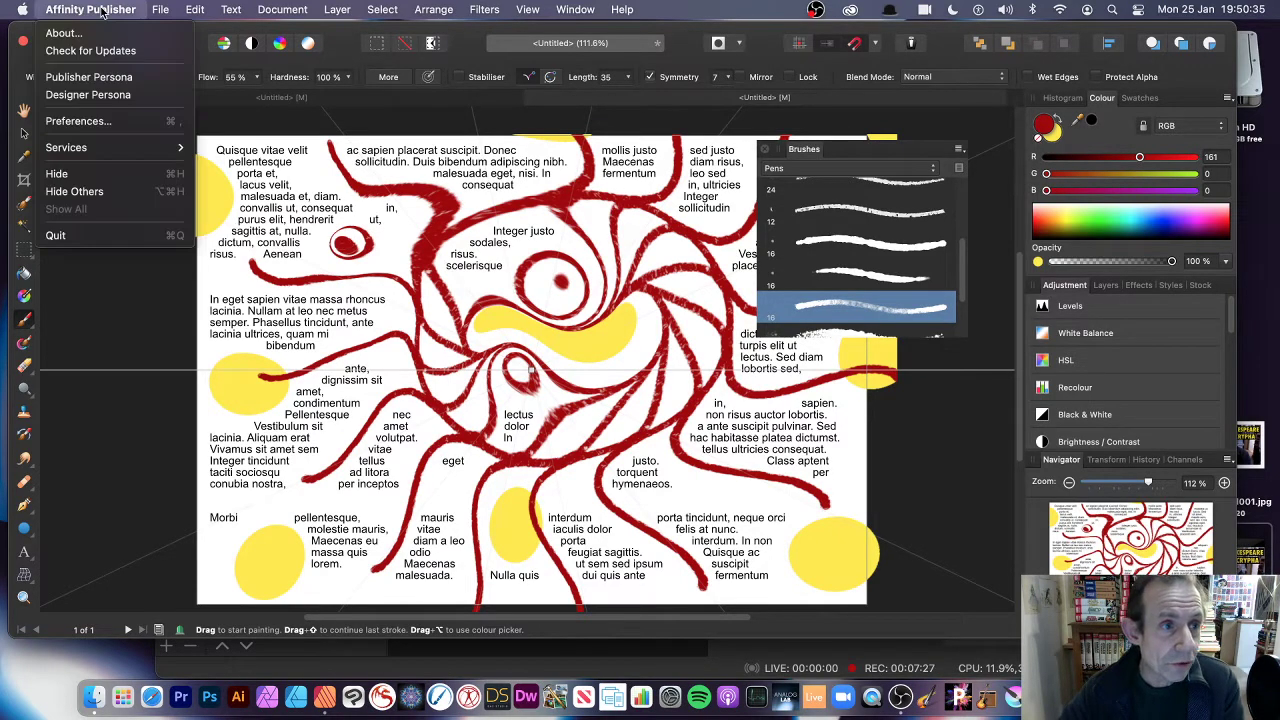
{"action": "left_click", "coordinate": [99, 80]}
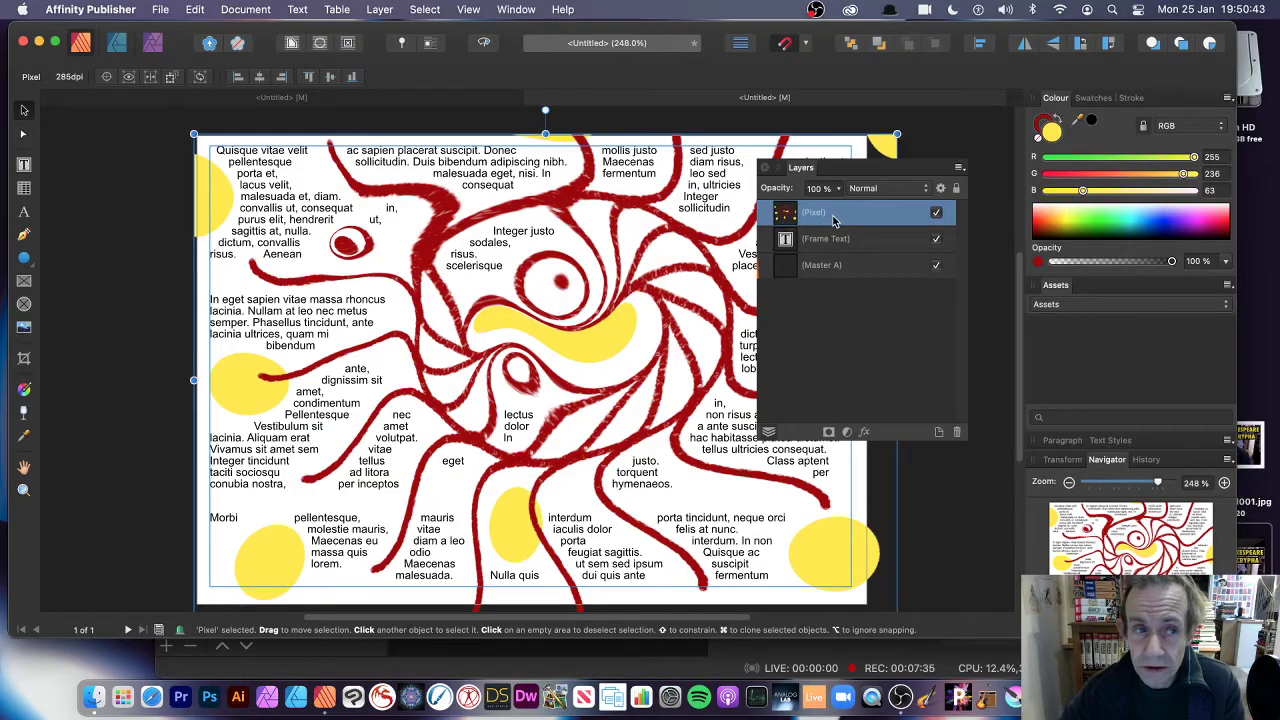
{"action": "left_click_drag", "start_coordinate": [205, 139], "coordinate": [465, 323]}
{"action": "left_click_drag", "start_coordinate": [590, 352], "coordinate": [328, 174]}
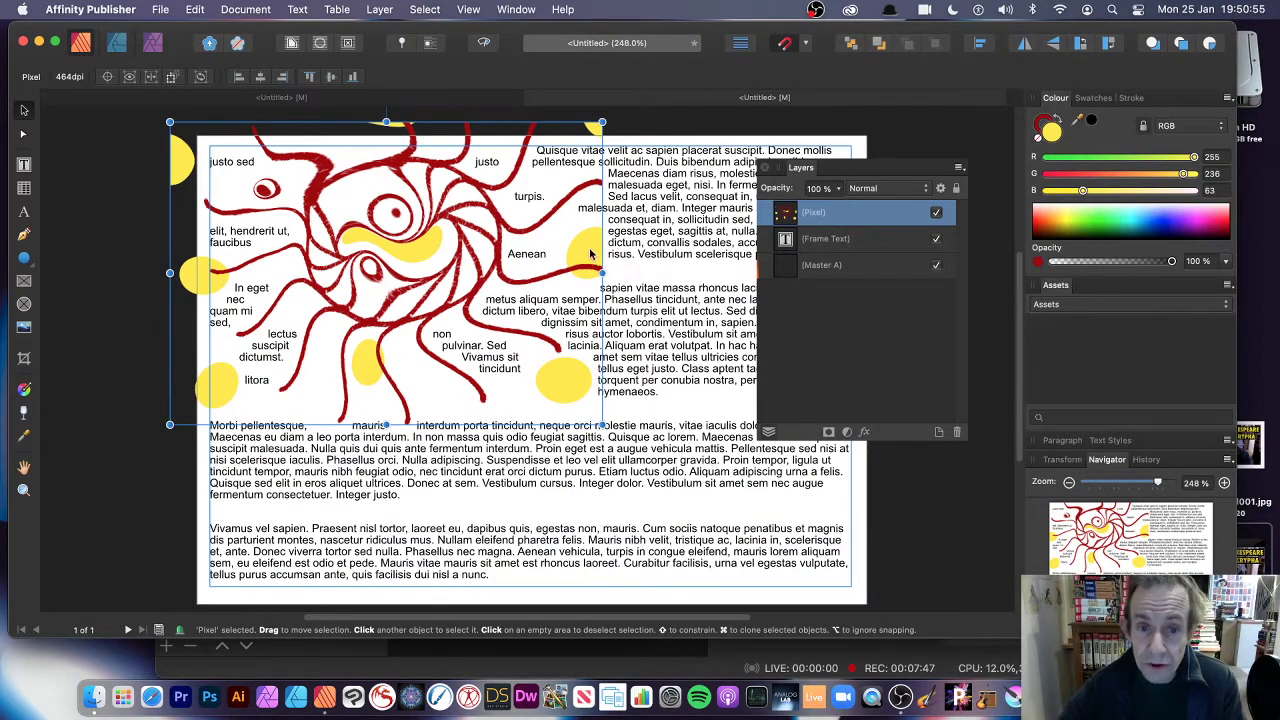
{"action": "left_click_drag", "start_coordinate": [588, 249], "coordinate": [815, 361]}
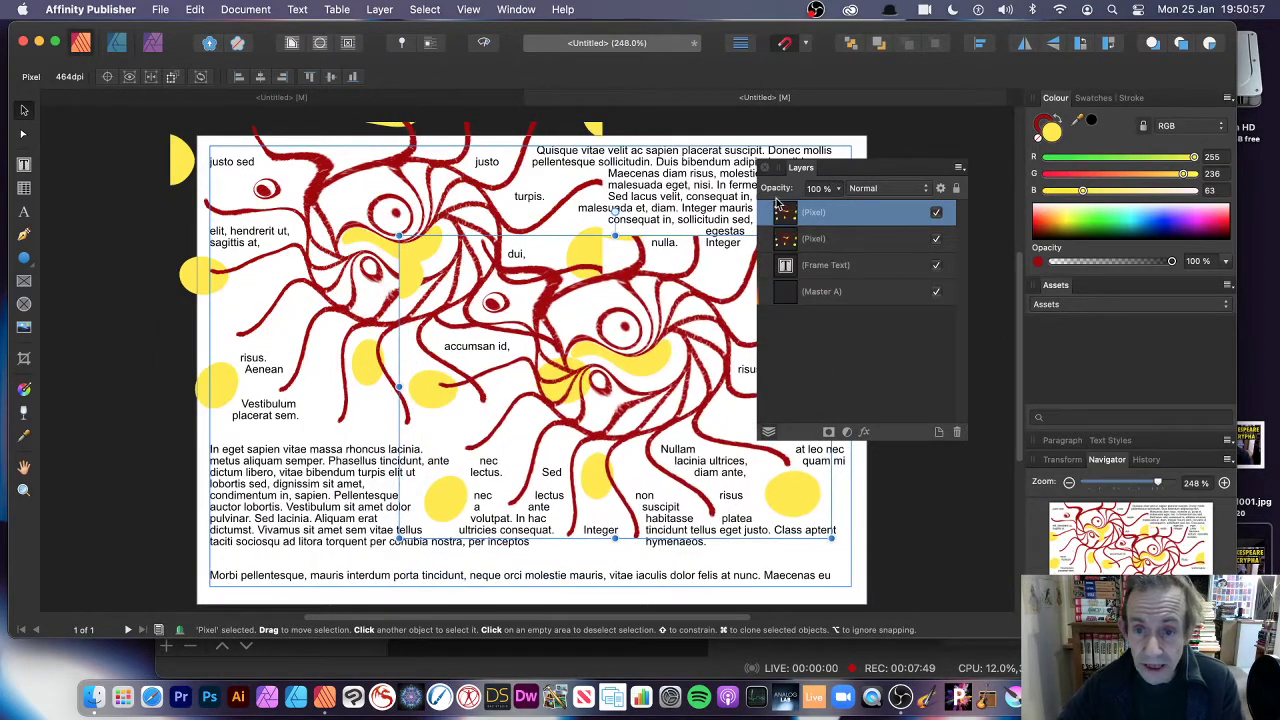
Try adding and repositioning a third copy of the pixel artwork over the upper-left one, and delete it
{"action": "left_click_drag", "start_coordinate": [594, 296], "coordinate": [462, 135]}
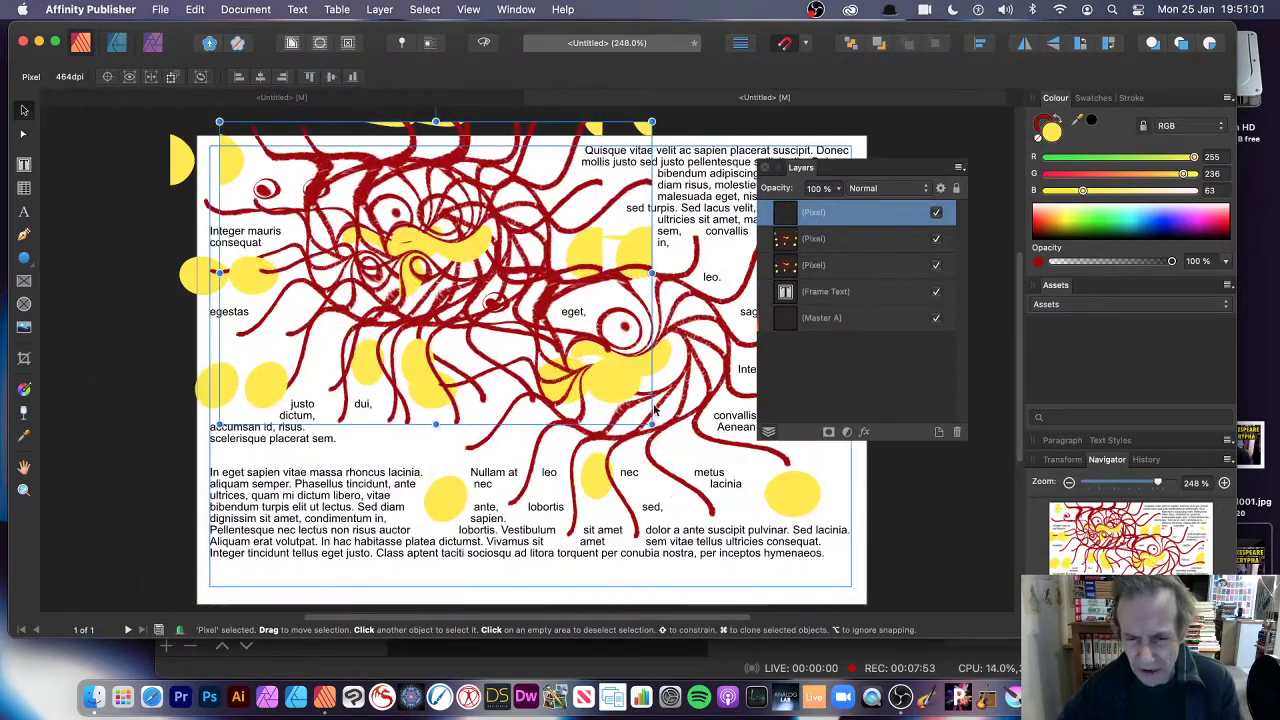
{"action": "left_click_drag", "start_coordinate": [755, 495], "coordinate": [365, 228]}
{"action": "left_click_drag", "start_coordinate": [329, 148], "coordinate": [484, 266]}
{"action": "key", "text": "Delete"}
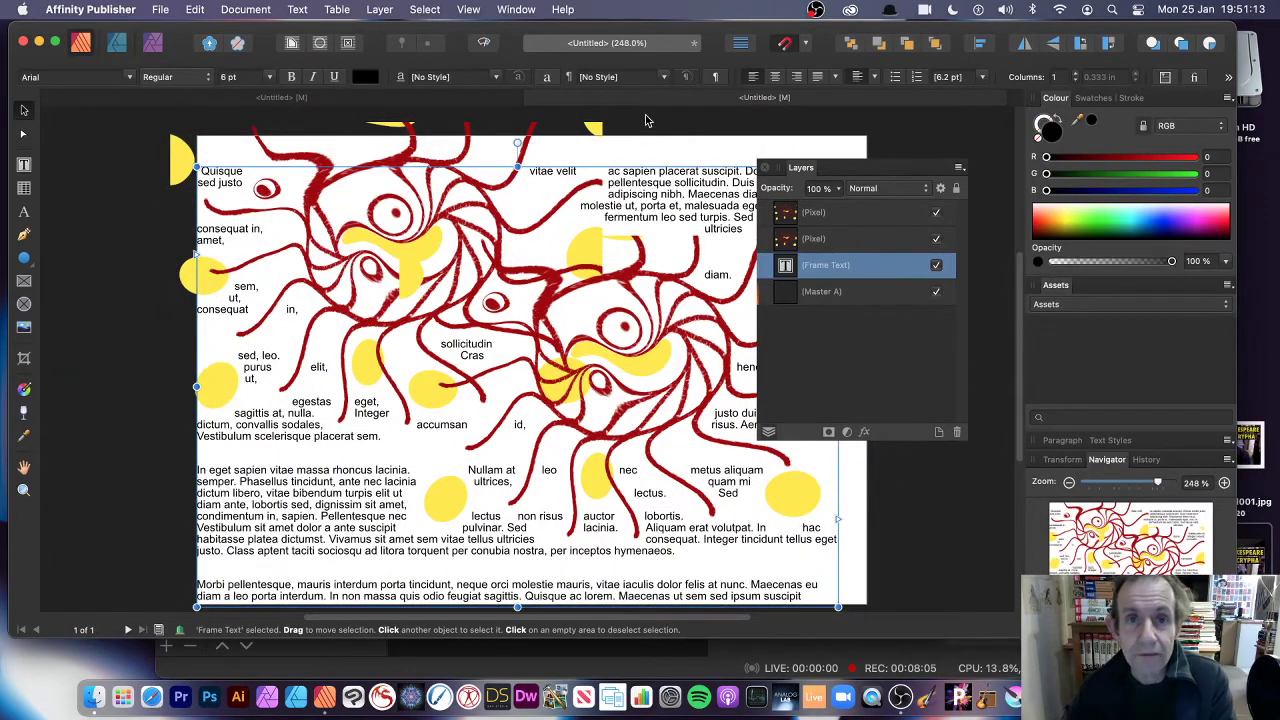